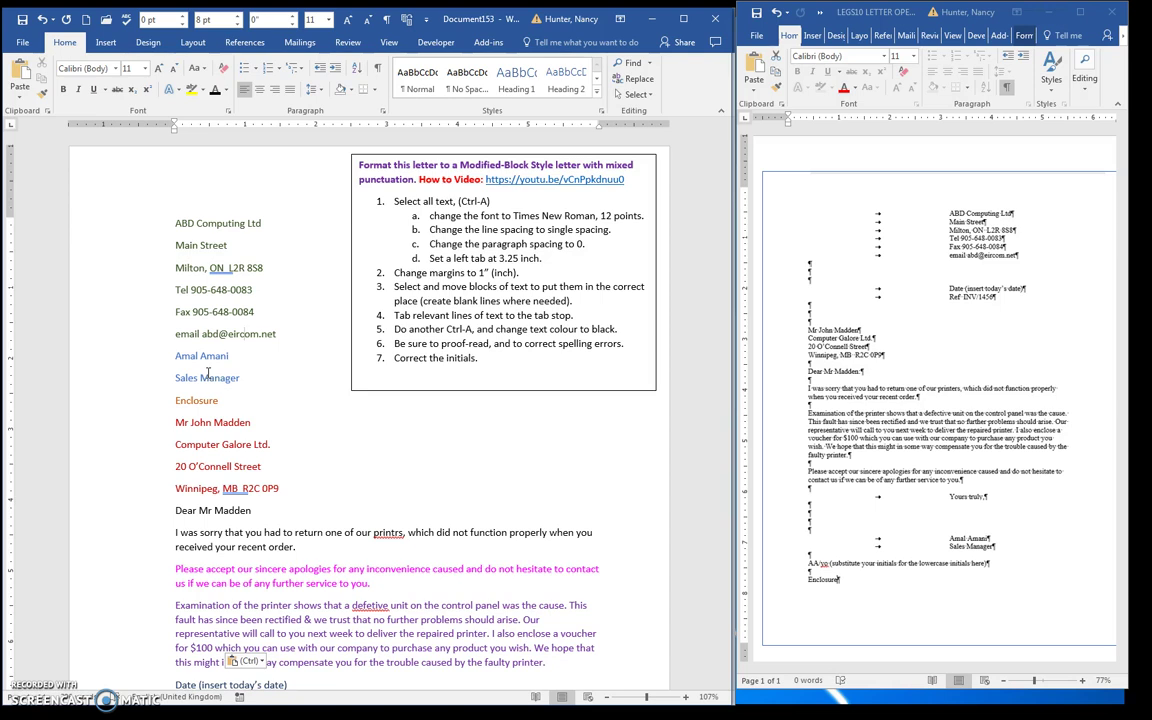
Step: Apply mixed punctuation by adding a colon after the salutation and a comma after "Yours truly"
{"action": "scroll", "coordinate": [208, 373], "scroll_direction": "down", "scroll_amount": 1}
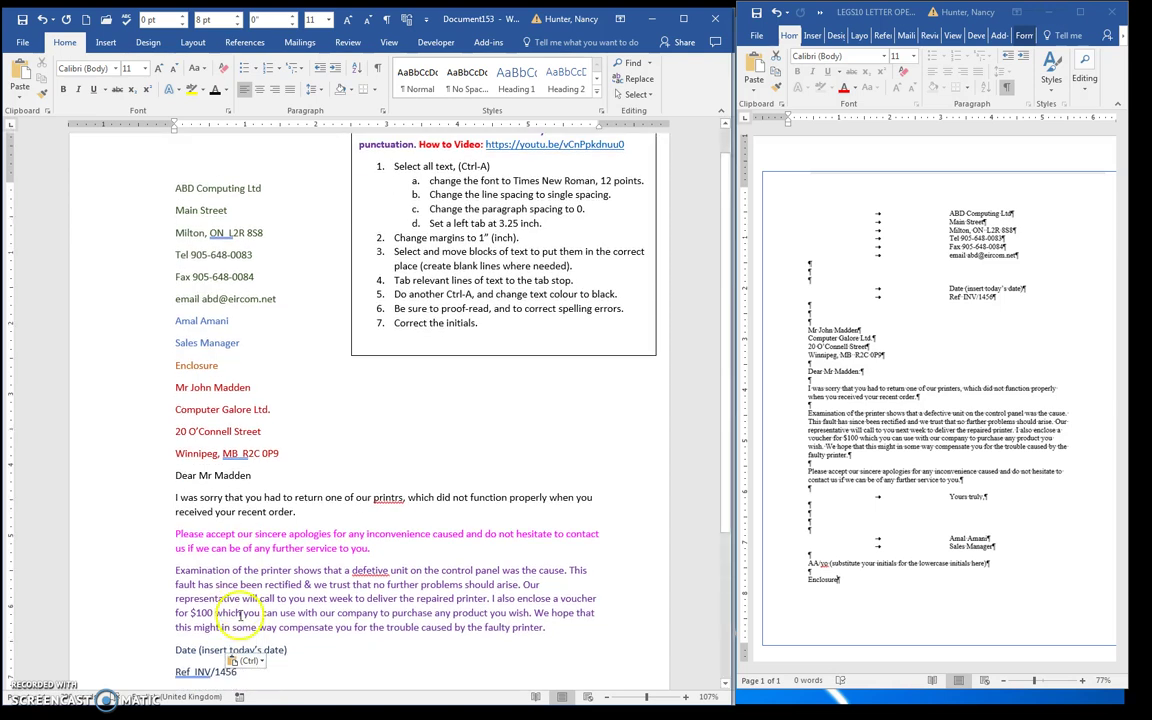
{"action": "left_click", "coordinate": [255, 476]}
{"action": "type", "text": ":"}
{"action": "scroll", "coordinate": [260, 532], "scroll_direction": "down", "scroll_amount": 4}
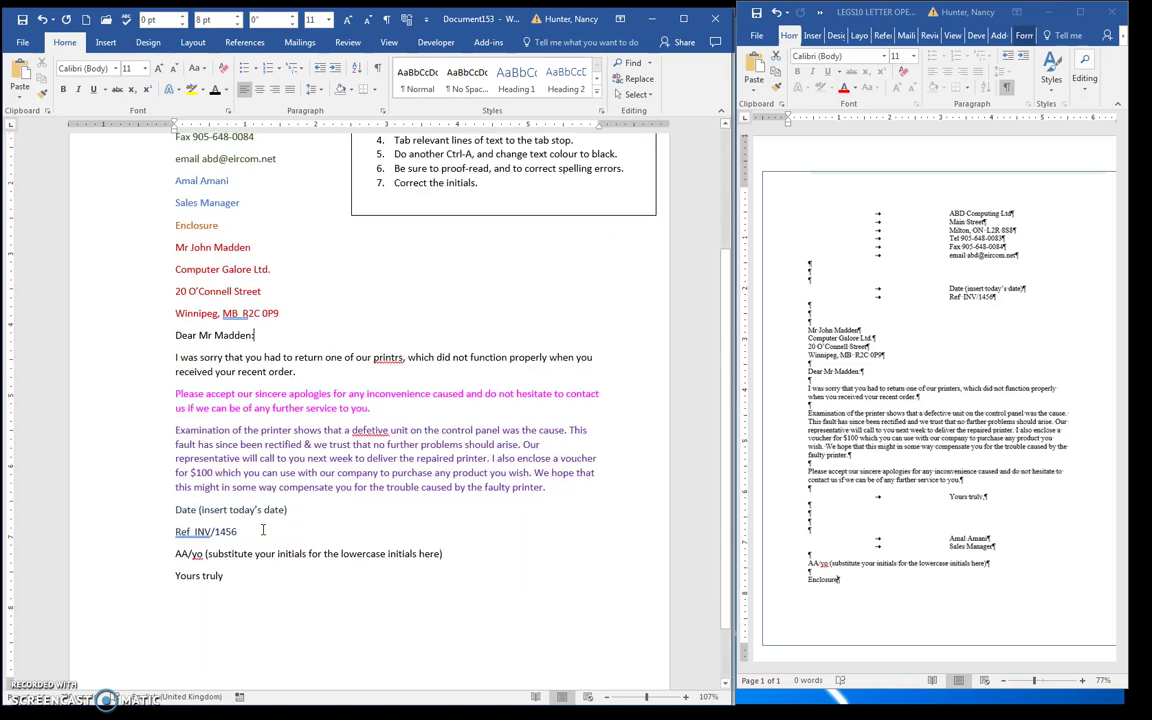
{"action": "left_click", "coordinate": [253, 536]}
{"action": "scroll", "coordinate": [257, 599], "scroll_direction": "up", "scroll_amount": 4}
{"action": "scroll", "coordinate": [257, 599], "scroll_direction": "up", "scroll_amount": 1}
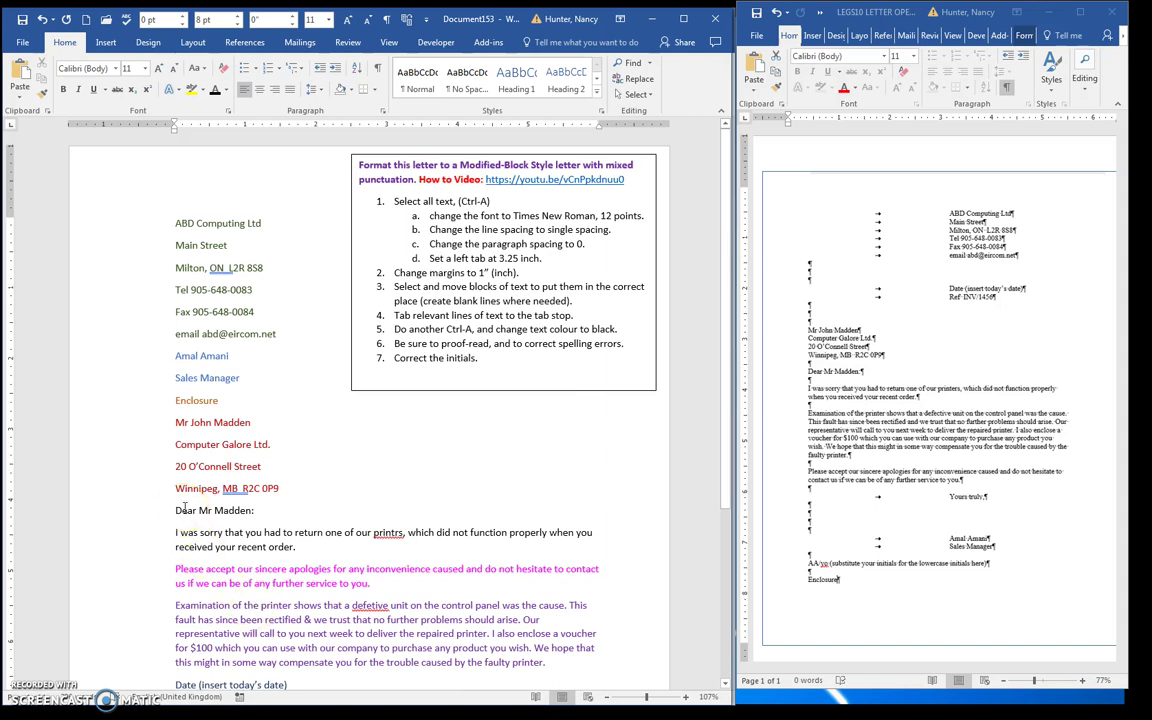
Step: Change the font of all the text to Times New Roman, 12 points
{"action": "key", "text": "ctrl+a"}
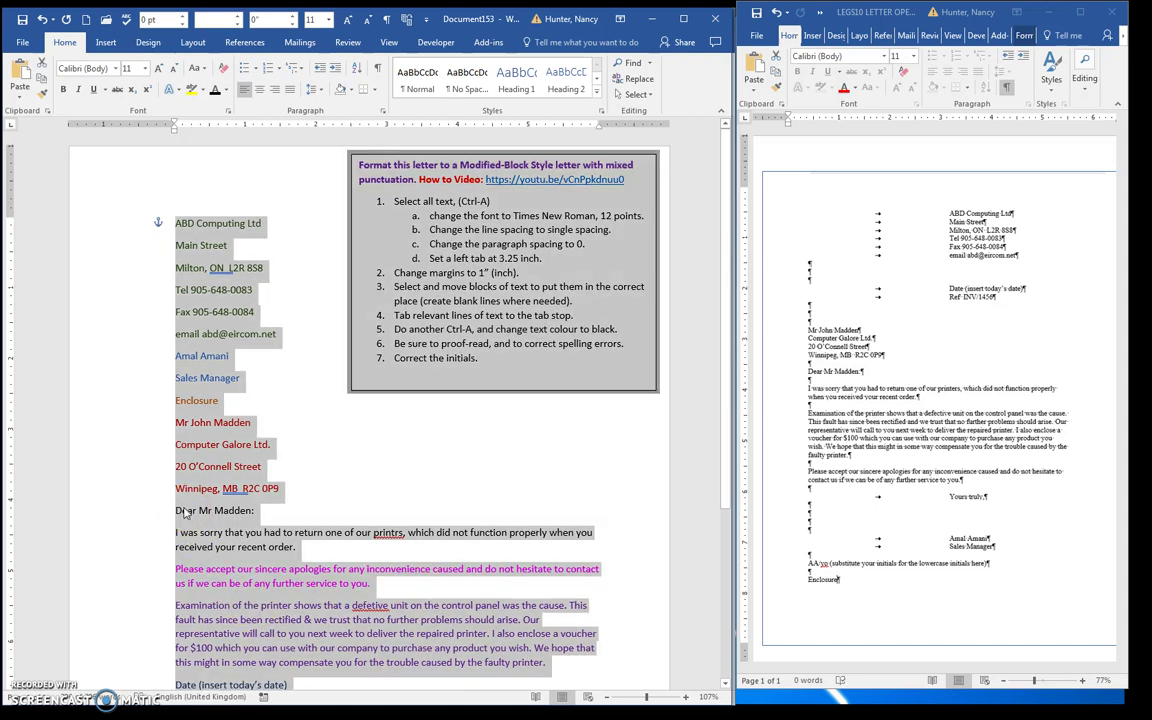
{"action": "left_click", "coordinate": [117, 68]}
{"action": "left_click", "coordinate": [112, 150]}
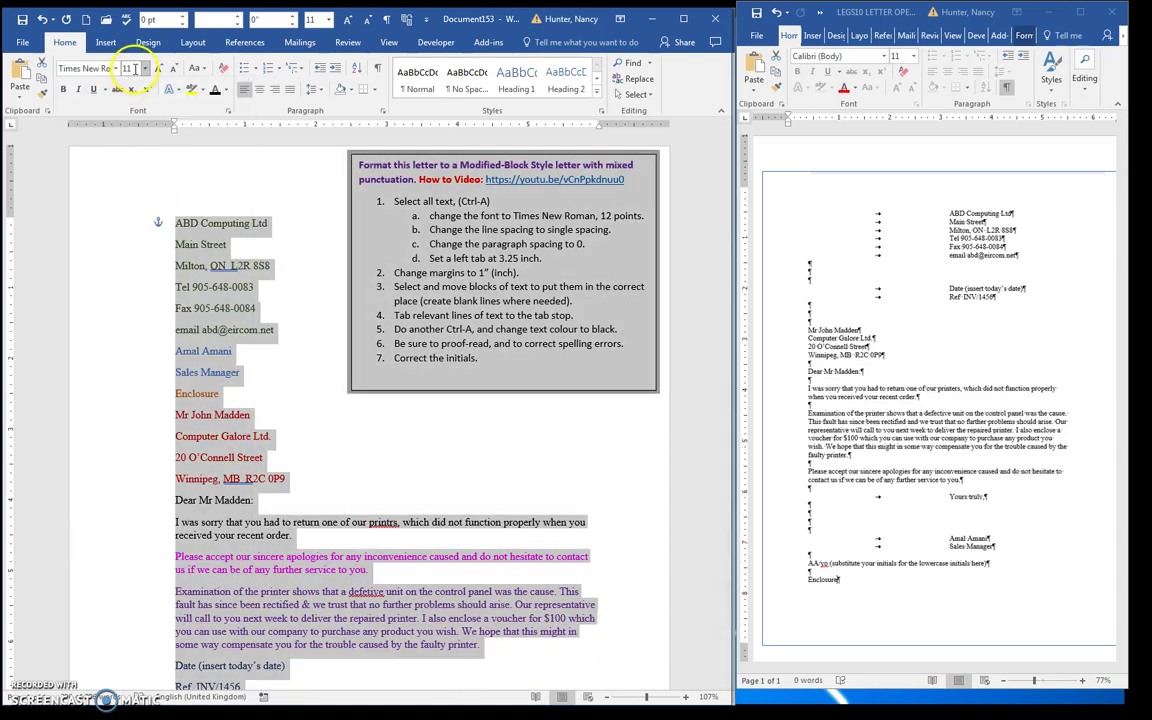
{"action": "left_click", "coordinate": [135, 70]}
{"action": "type", "text": "12"}
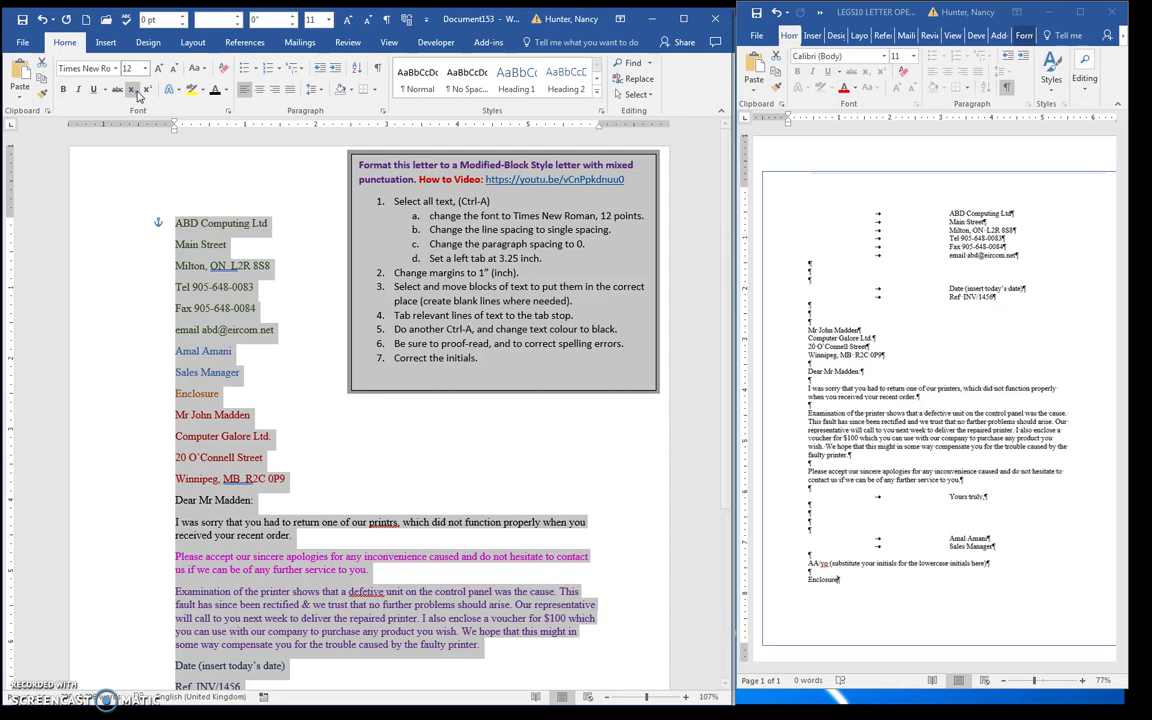
{"action": "key", "text": "Return"}
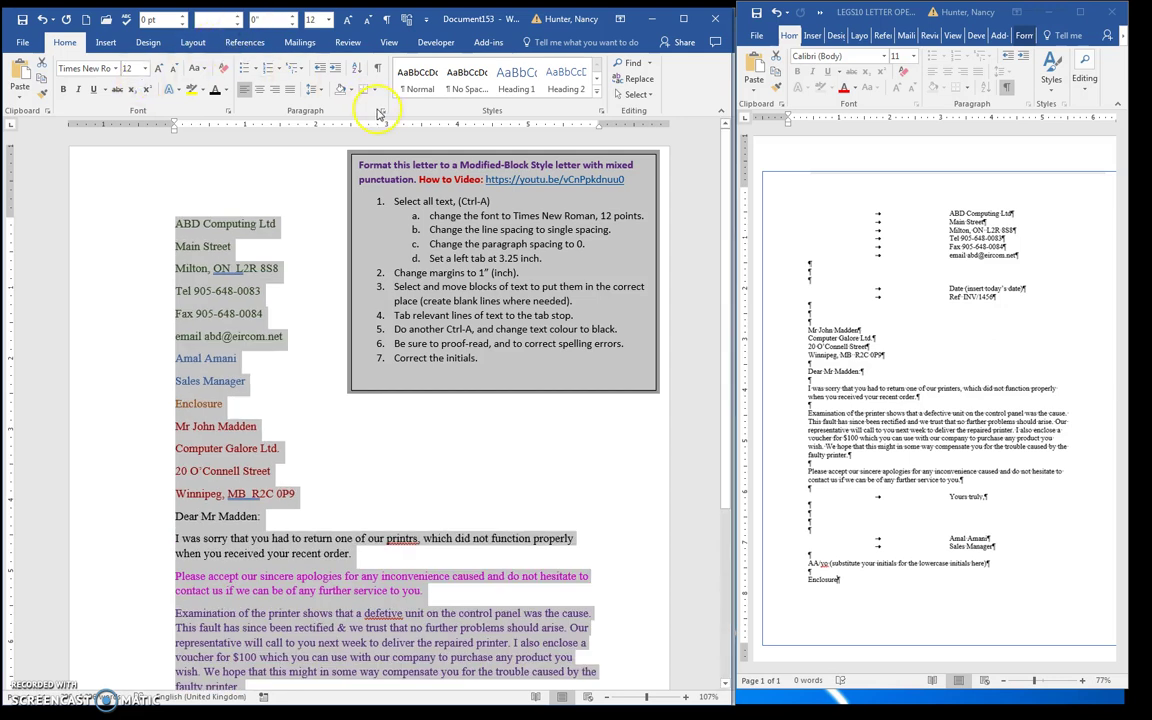
Step: Set all the selected paragraphs to single line spacing with 0 pt spacing after
{"action": "left_click", "coordinate": [381, 112]}
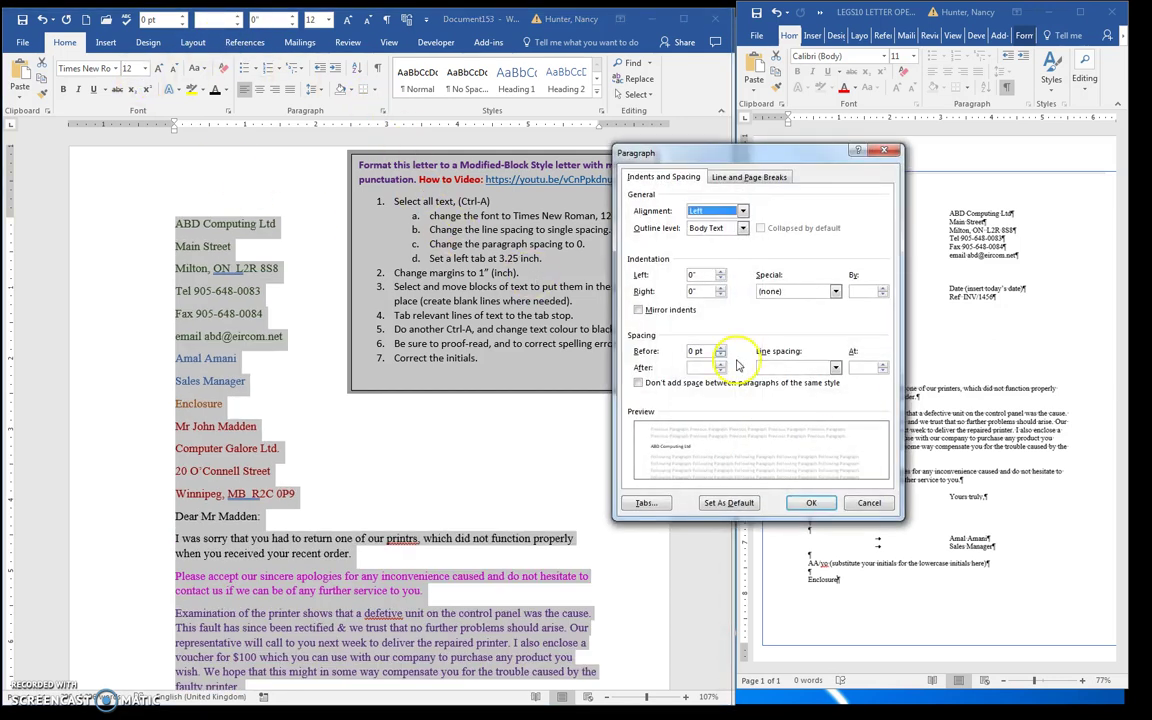
{"action": "left_click", "coordinate": [833, 368]}
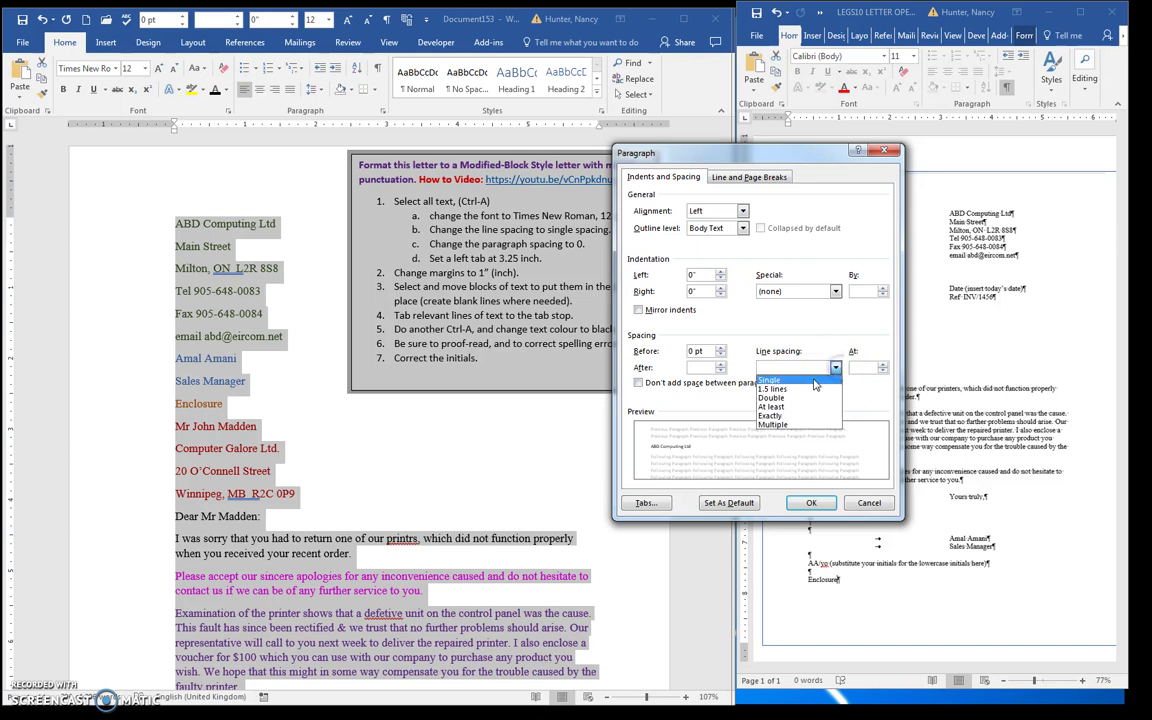
{"action": "left_click", "coordinate": [815, 377]}
{"action": "left_click", "coordinate": [705, 368]}
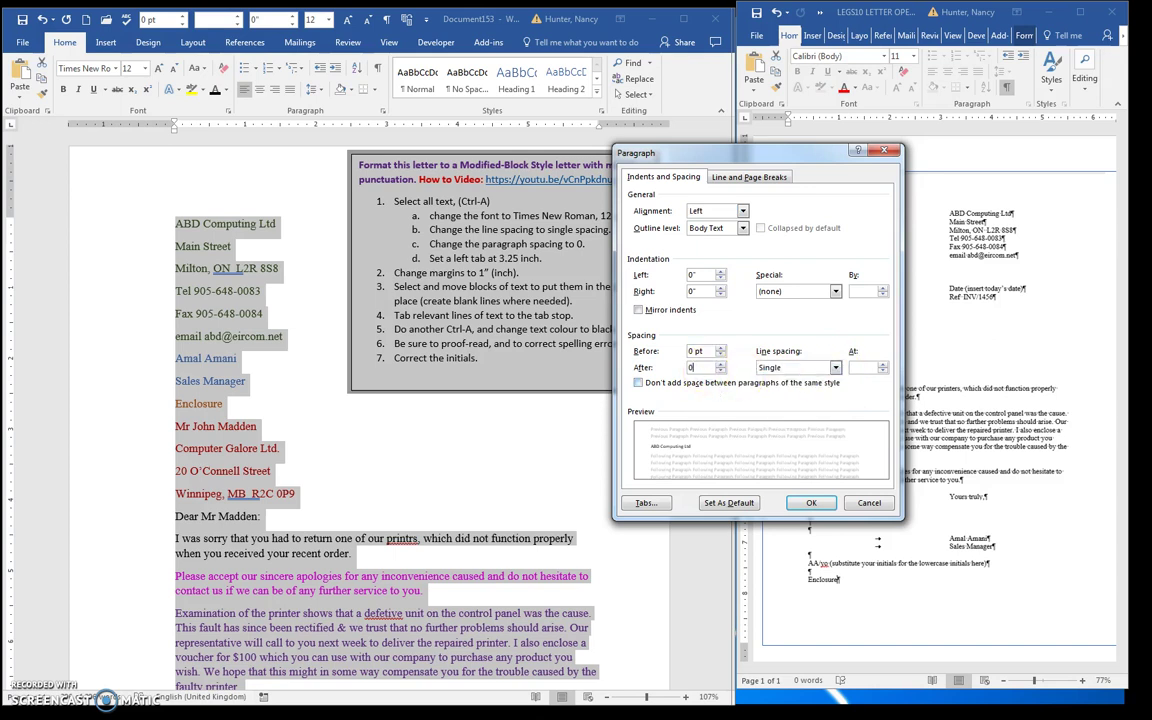
{"action": "type", "text": "0"}
{"action": "key", "text": "Return"}
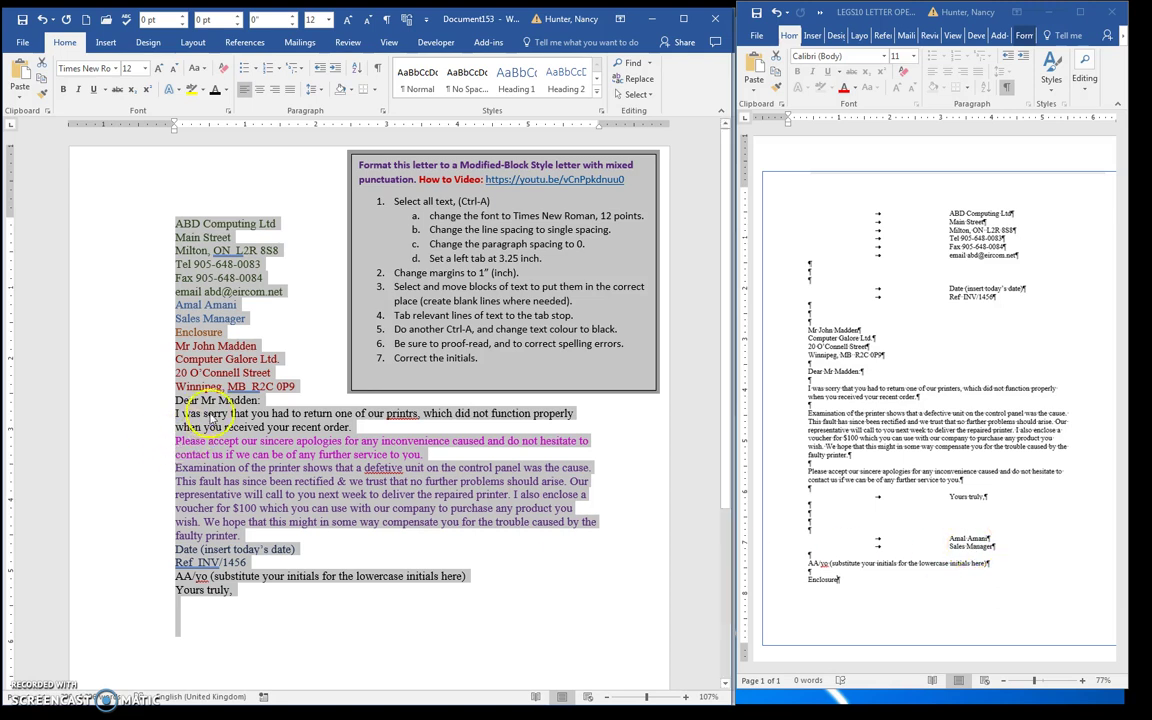
Step: Set a left tab stop at 3.25" for the whole selected letter
{"action": "left_click", "coordinate": [383, 113]}
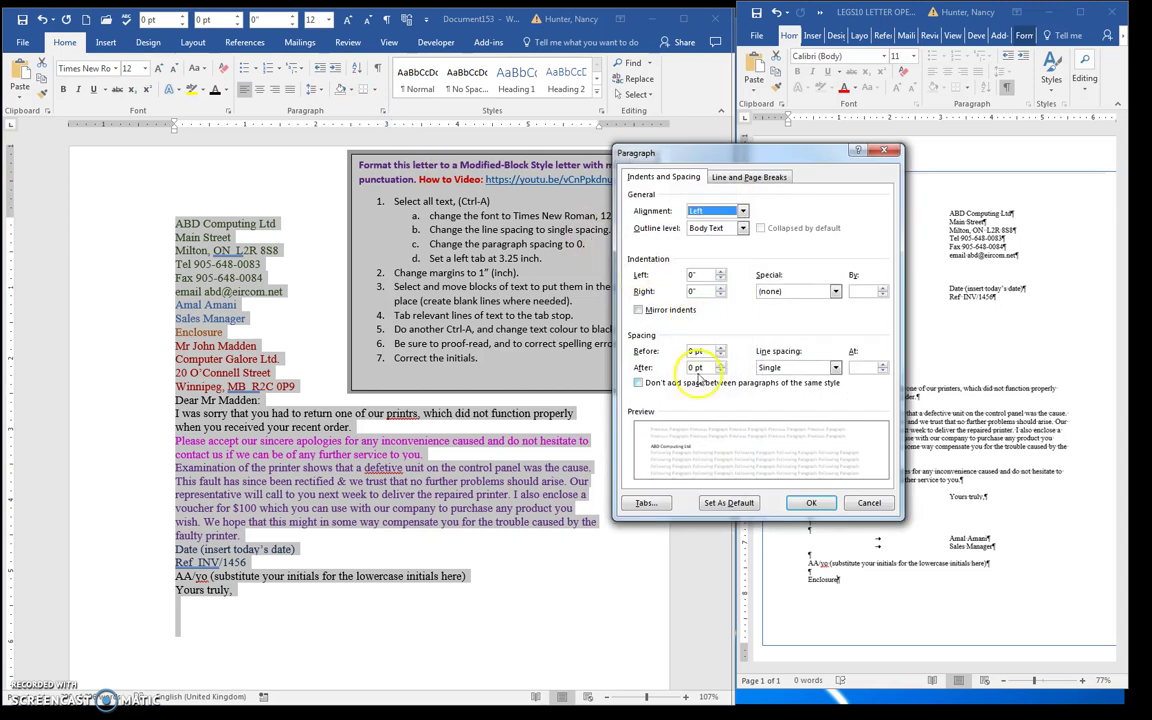
{"action": "left_click", "coordinate": [647, 502]}
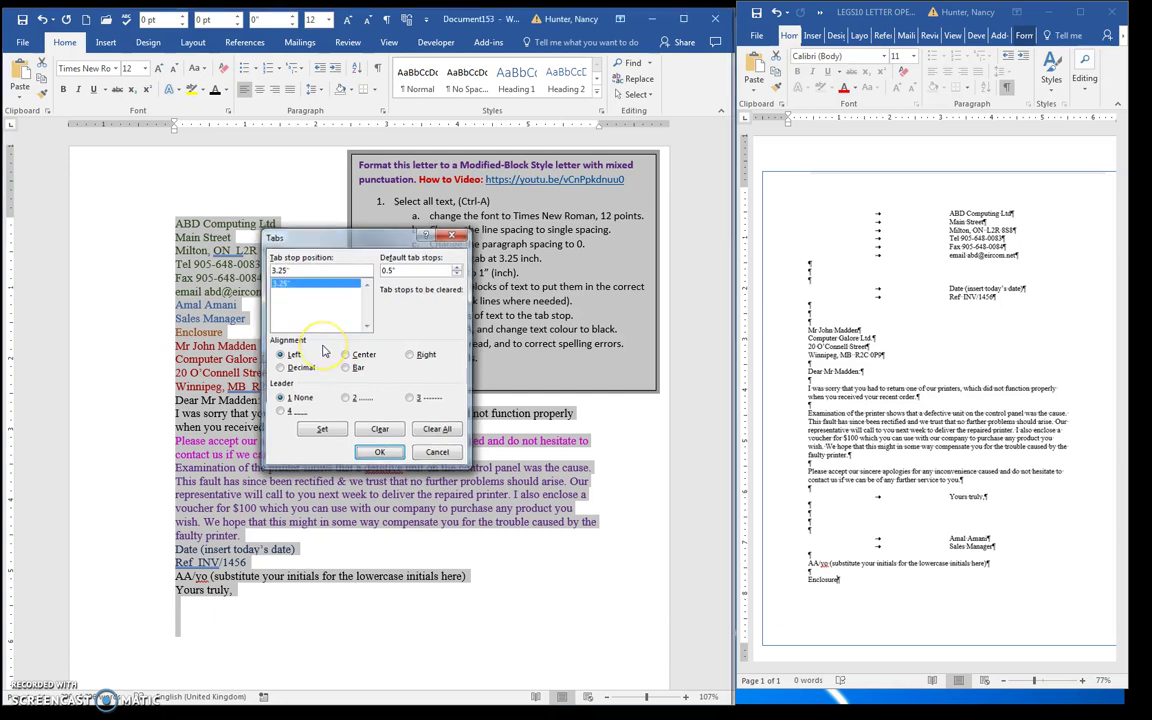
{"action": "key", "text": "Return"}
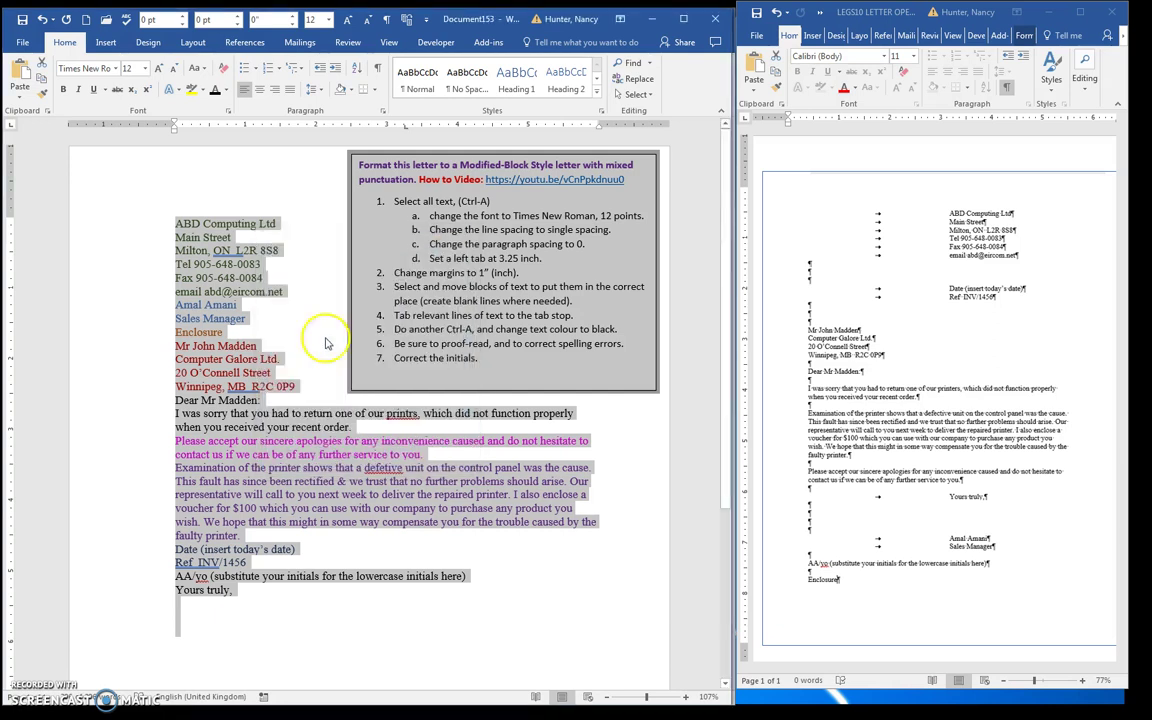
Step: Delete the heading and the completed "Select all text" instruction with its sub-items from the instruction box
{"action": "left_click", "coordinate": [233, 316]}
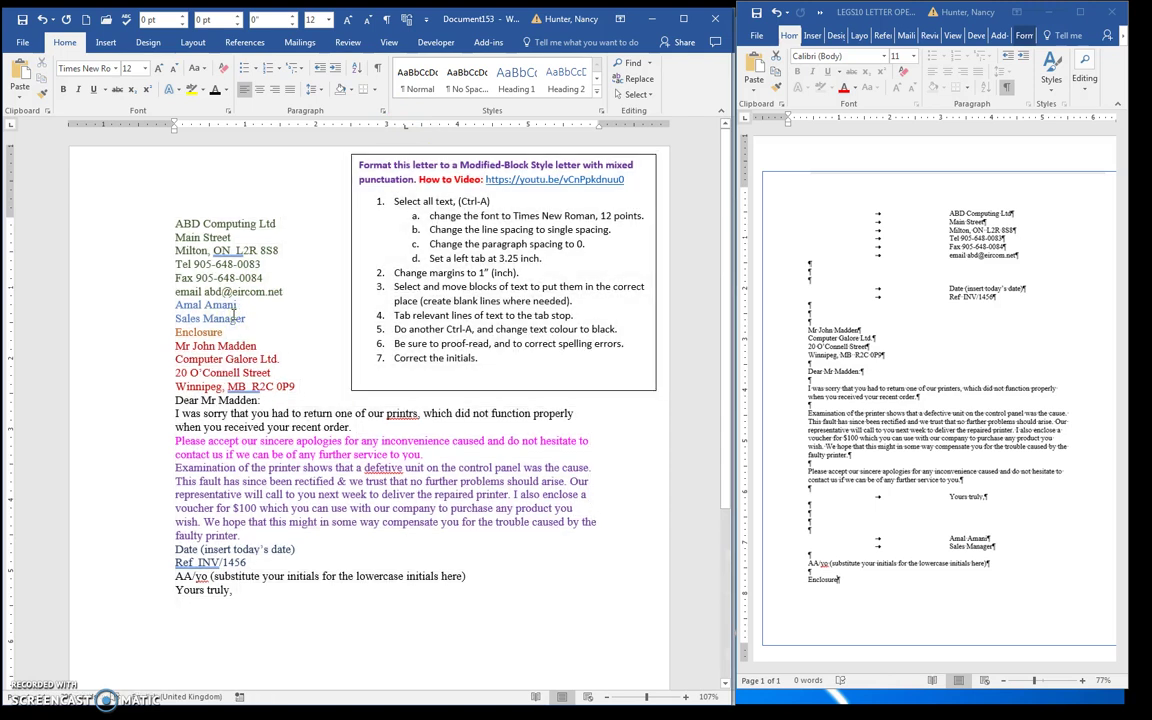
{"action": "left_click_drag", "start_coordinate": [452, 242], "coordinate": [368, 160]}
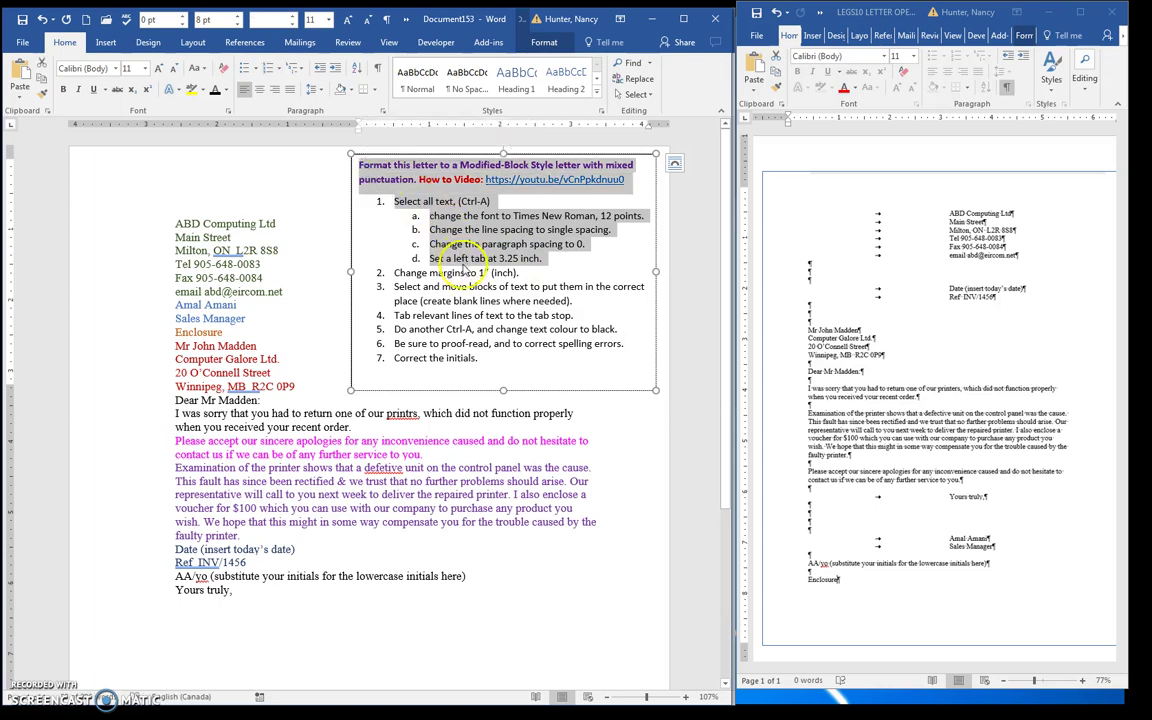
{"action": "key", "text": "Delete"}
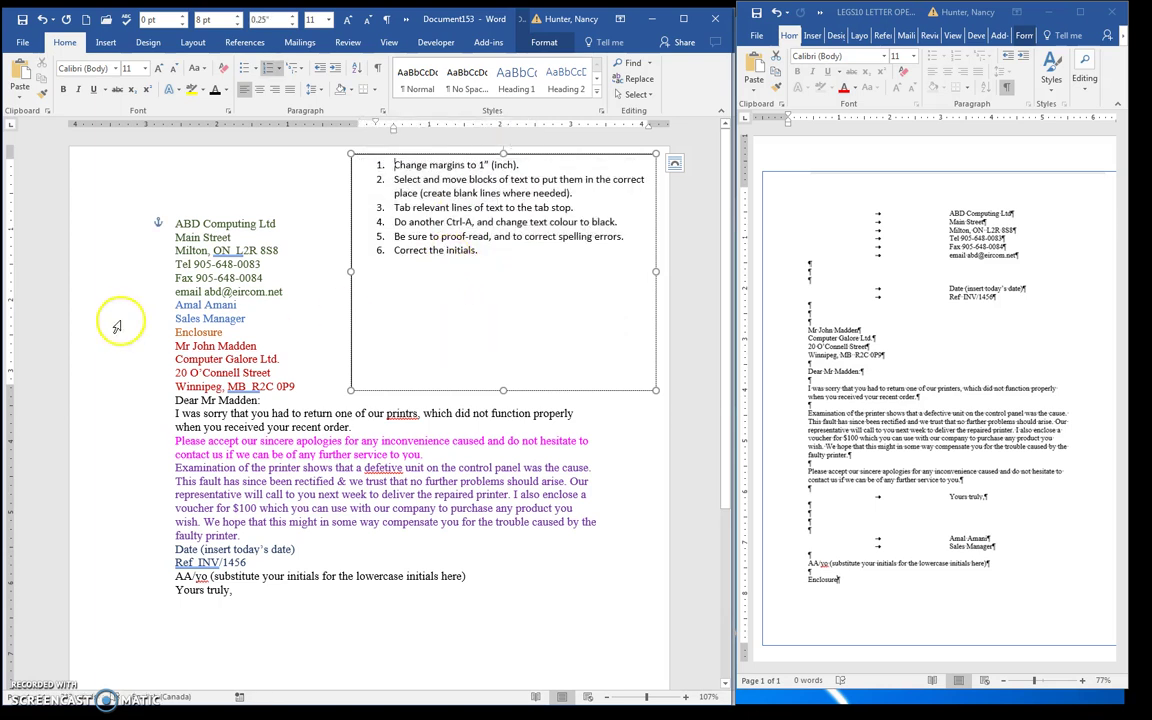
Step: Apply the Normal margins preset of 1" on all sides to the letter
{"action": "left_click", "coordinate": [210, 318]}
{"action": "left_click", "coordinate": [193, 42]}
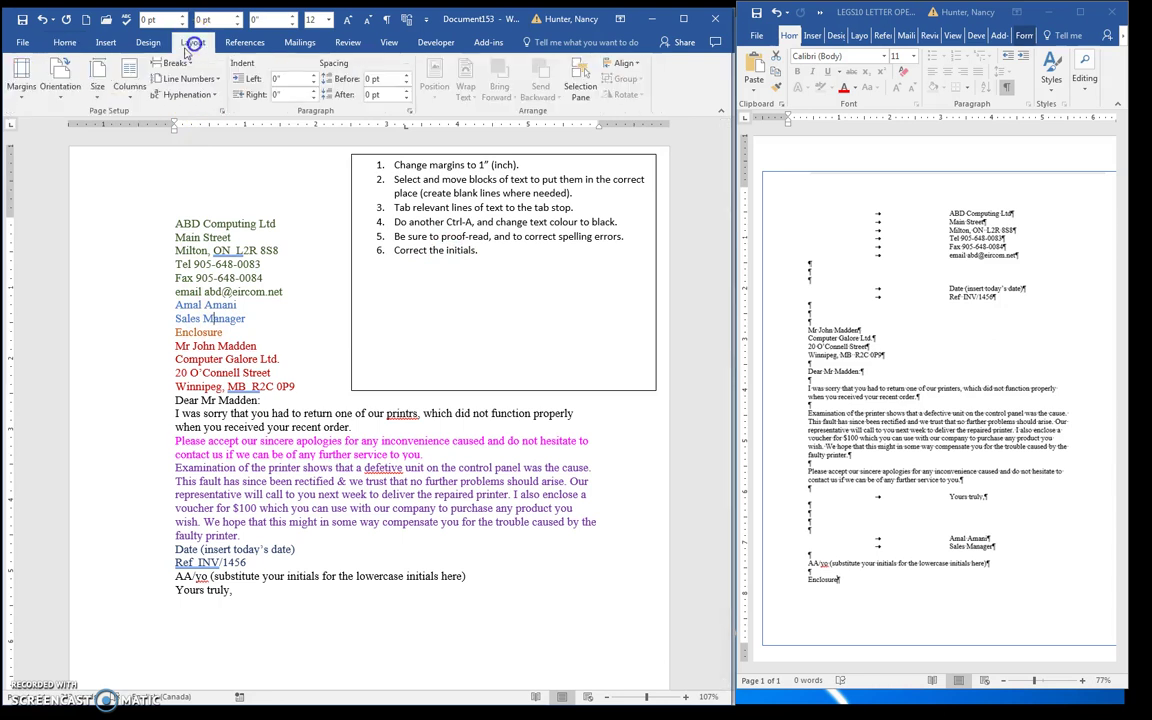
{"action": "left_click", "coordinate": [20, 80]}
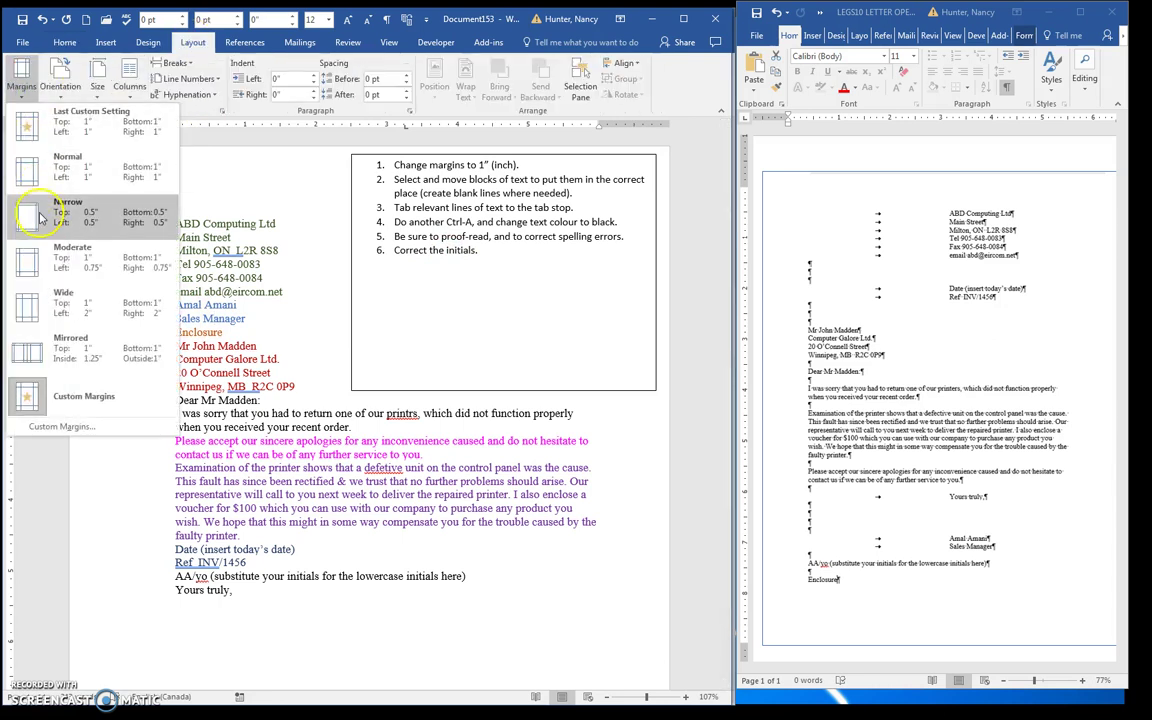
{"action": "left_click", "coordinate": [53, 180]}
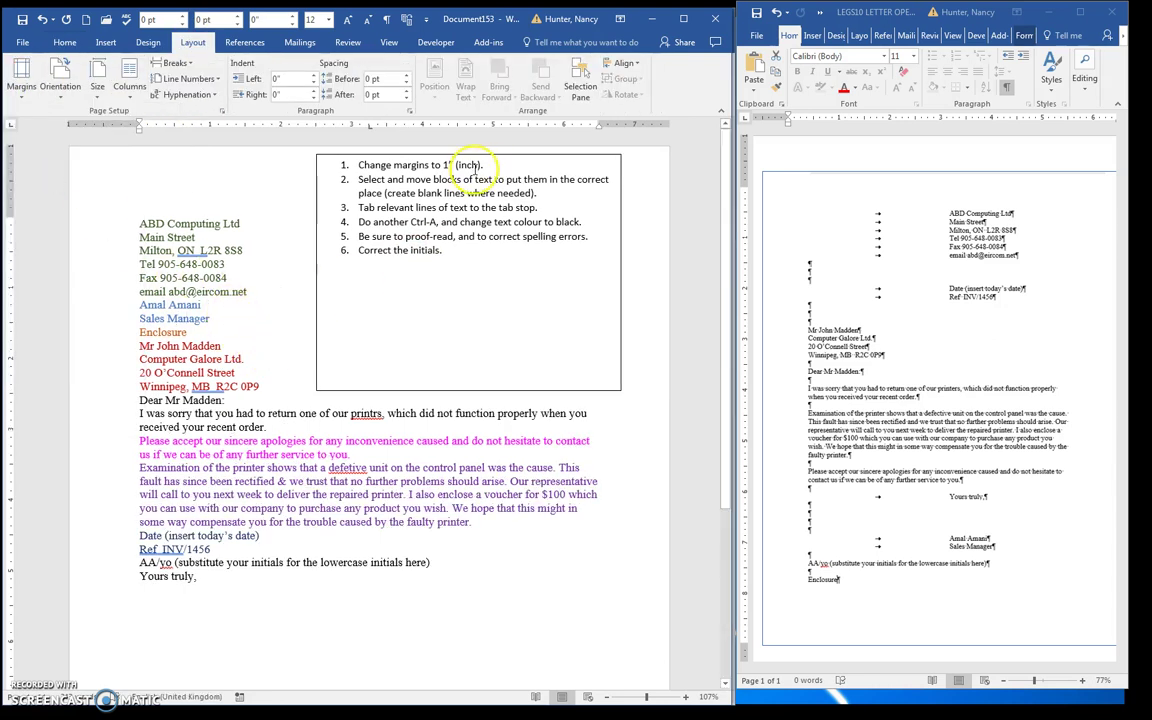
Step: Delete the "Change margins" instruction and shorten the instruction box to fit the remaining items
{"action": "left_click_drag", "start_coordinate": [489, 166], "coordinate": [367, 166]}
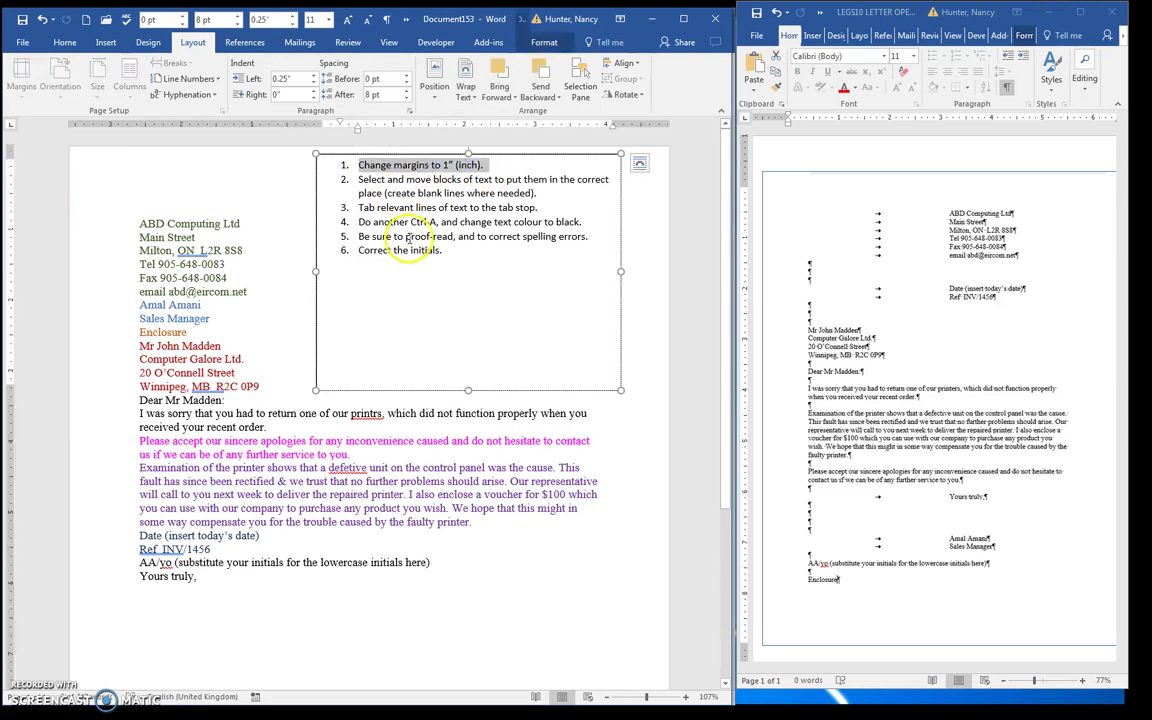
{"action": "key", "text": "Delete"}
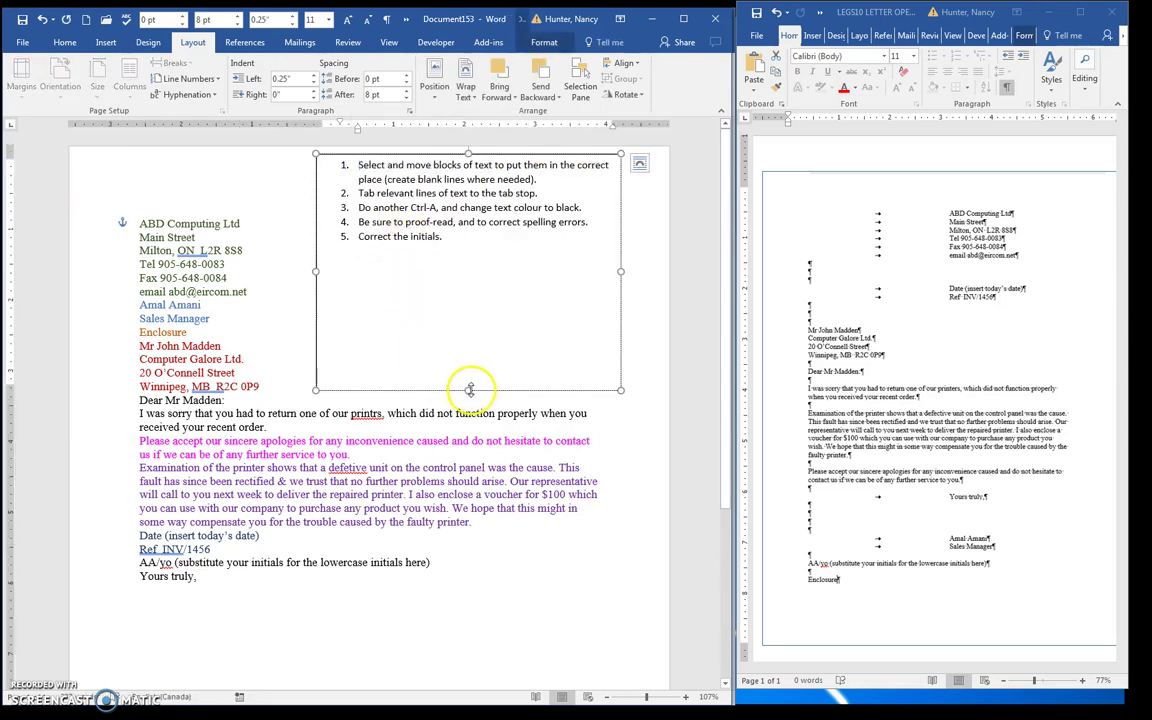
{"action": "left_click_drag", "start_coordinate": [469, 390], "coordinate": [491, 256]}
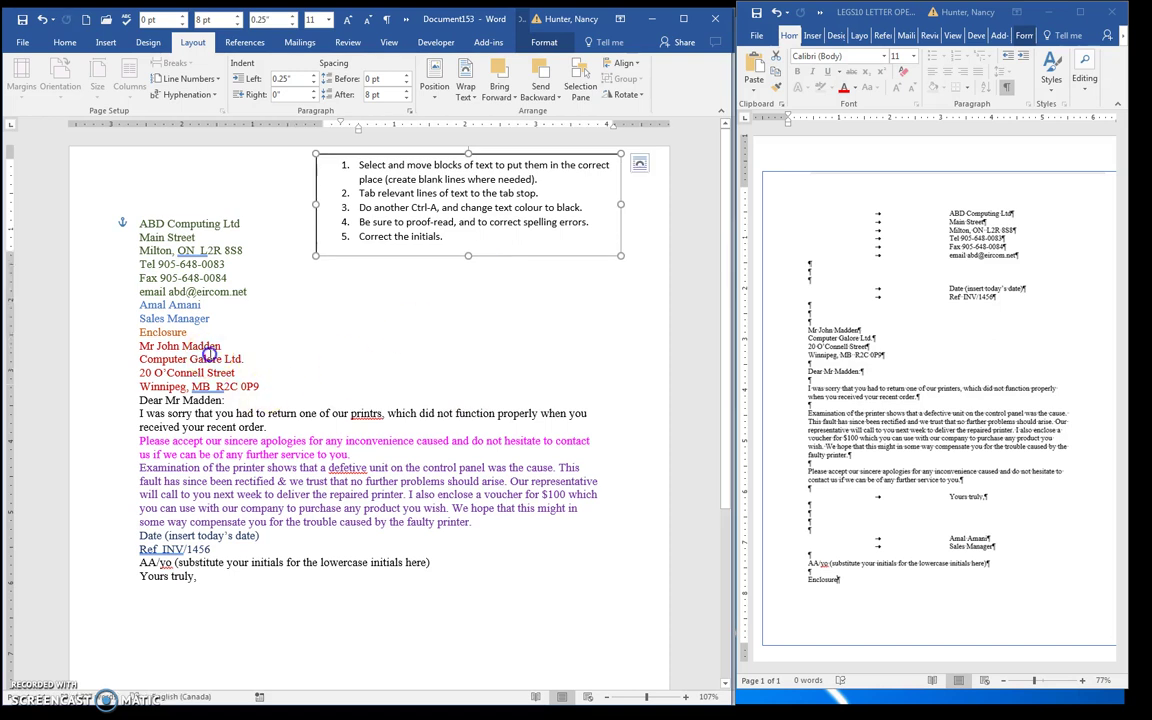
{"action": "left_click", "coordinate": [192, 358]}
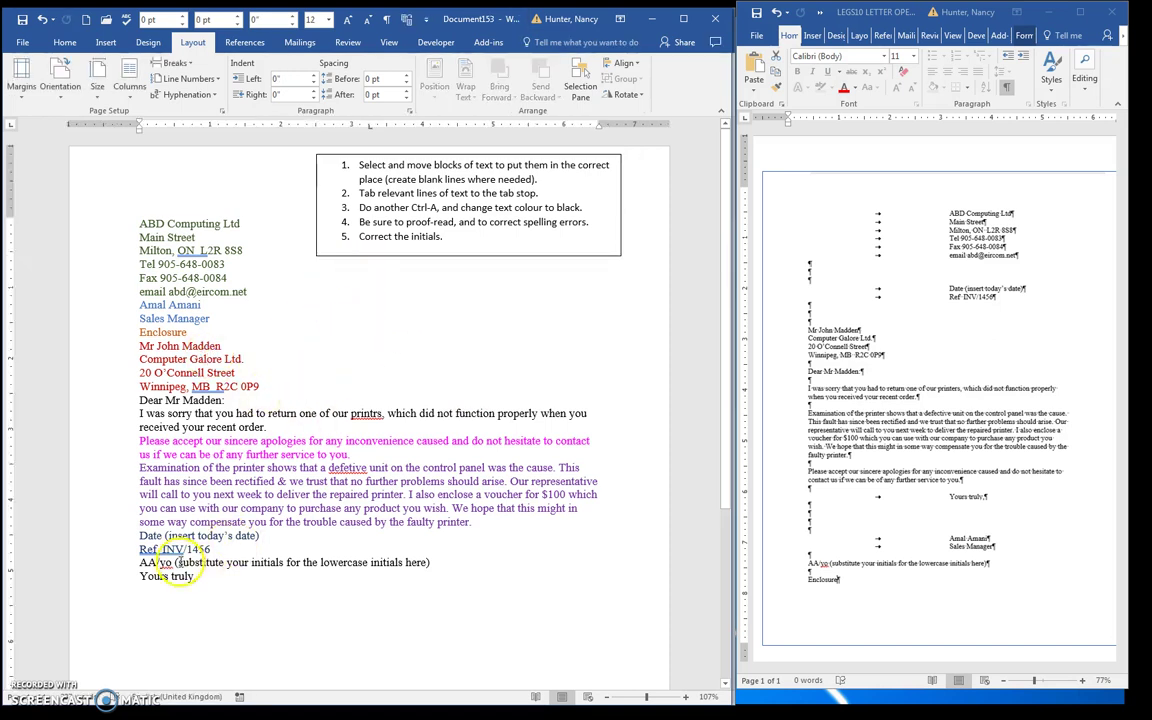
Step: Remove the bracketed substitution note from the reference initials line and replace the lowercase initials with "nh"
{"action": "left_click_drag", "start_coordinate": [432, 562], "coordinate": [179, 564]}
{"action": "key", "text": "Delete"}
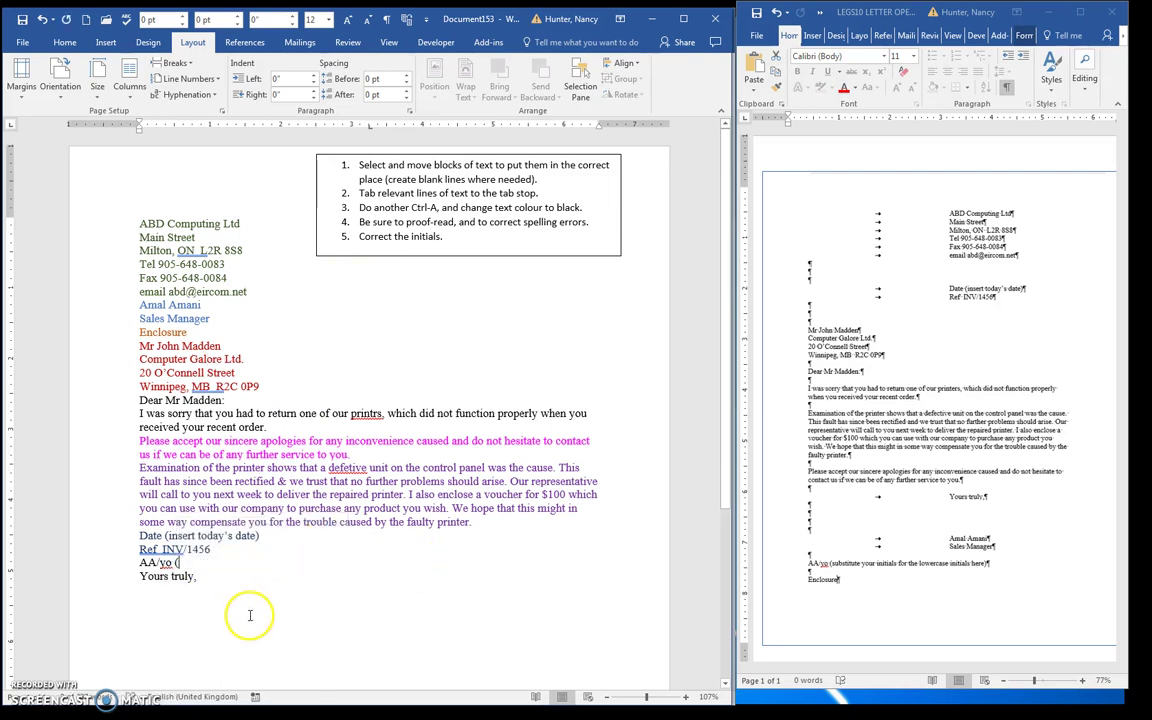
{"action": "key", "text": "BackSpace"}
{"action": "key", "text": "BackSpace"}
{"action": "key", "text": "BackSpace"}
{"action": "key", "text": "BackSpace"}
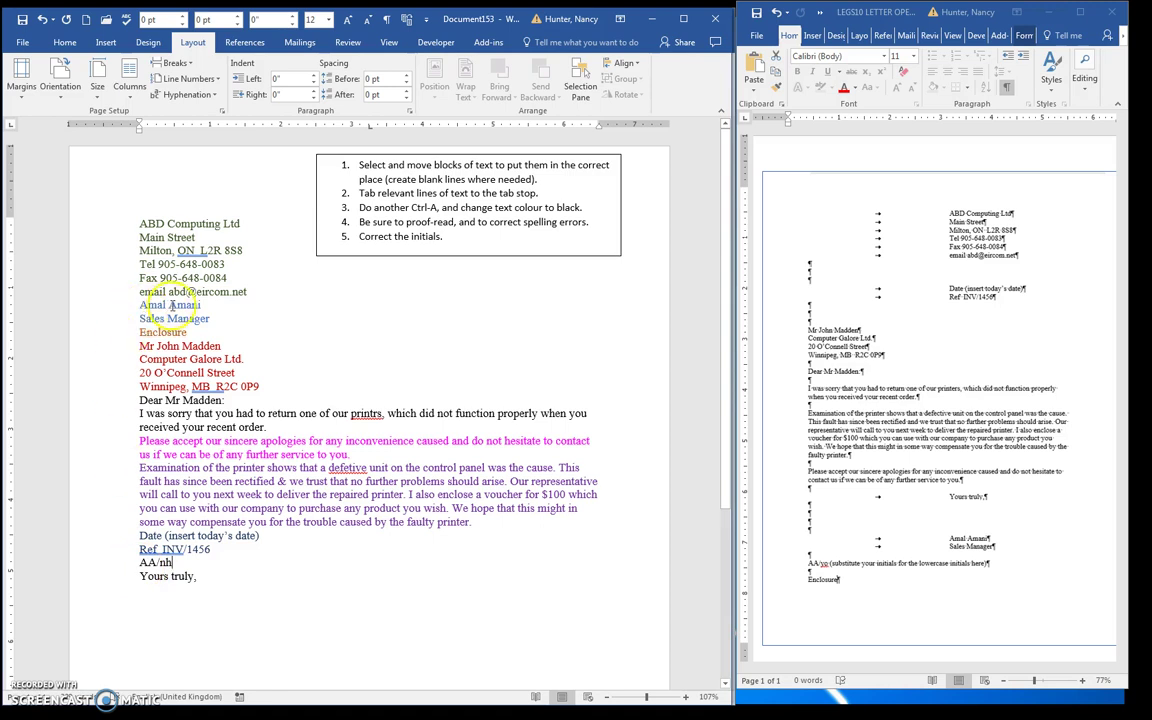
Step: Delete the "Correct the initials" instruction and shrink the instruction box to fit the four remaining items
{"action": "left_click", "coordinate": [441, 236]}
{"action": "key", "text": "BackSpace"}
{"action": "key", "text": "BackSpace"}
{"action": "key", "text": "BackSpace"}
{"action": "key", "text": "BackSpace"}
{"action": "key", "text": "BackSpace"}
{"action": "key", "text": "BackSpace"}
{"action": "key", "text": "BackSpace"}
{"action": "key", "text": "BackSpace"}
{"action": "key", "text": "BackSpace"}
{"action": "key", "text": "BackSpace"}
{"action": "key", "text": "BackSpace"}
{"action": "key", "text": "BackSpace"}
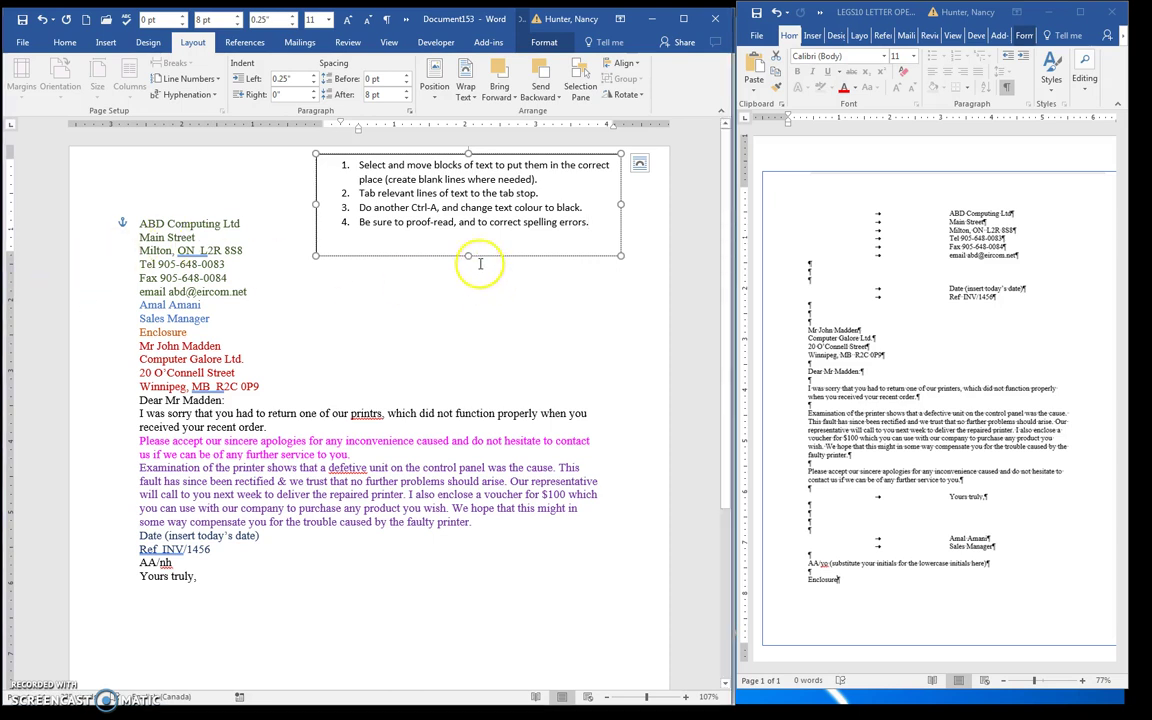
{"action": "left_click_drag", "start_coordinate": [470, 252], "coordinate": [469, 246]}
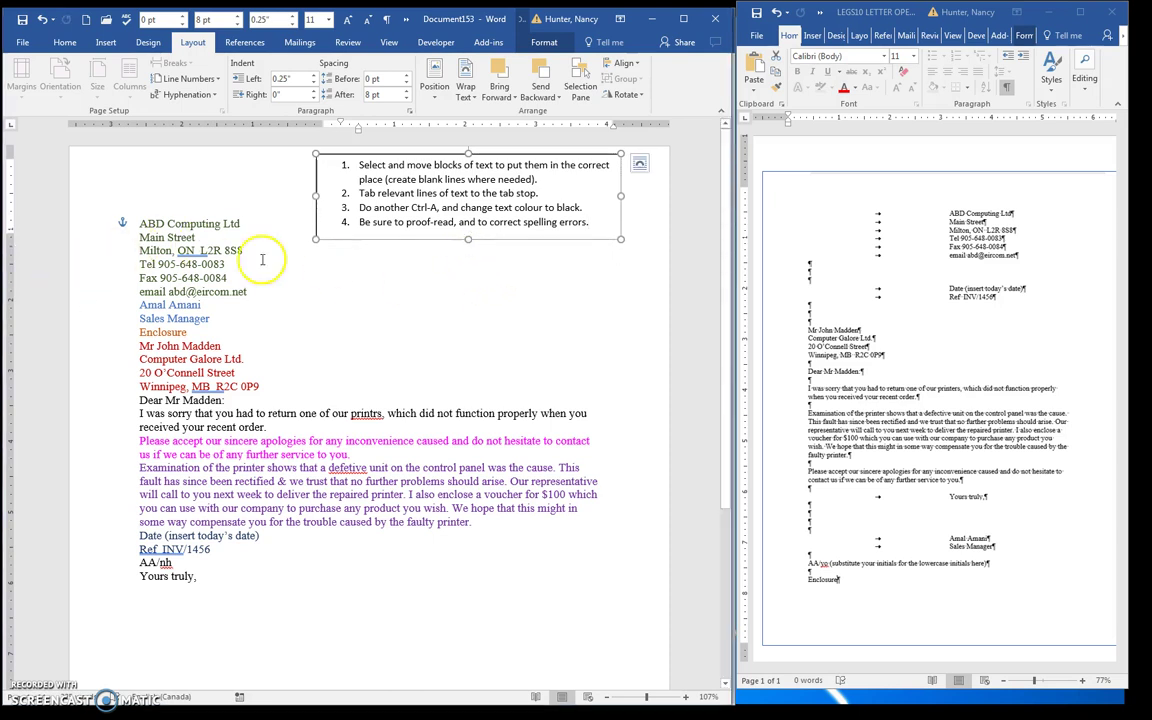
Step: Move the instruction box down the page to below the letter's closing line
{"action": "left_click", "coordinate": [203, 224]}
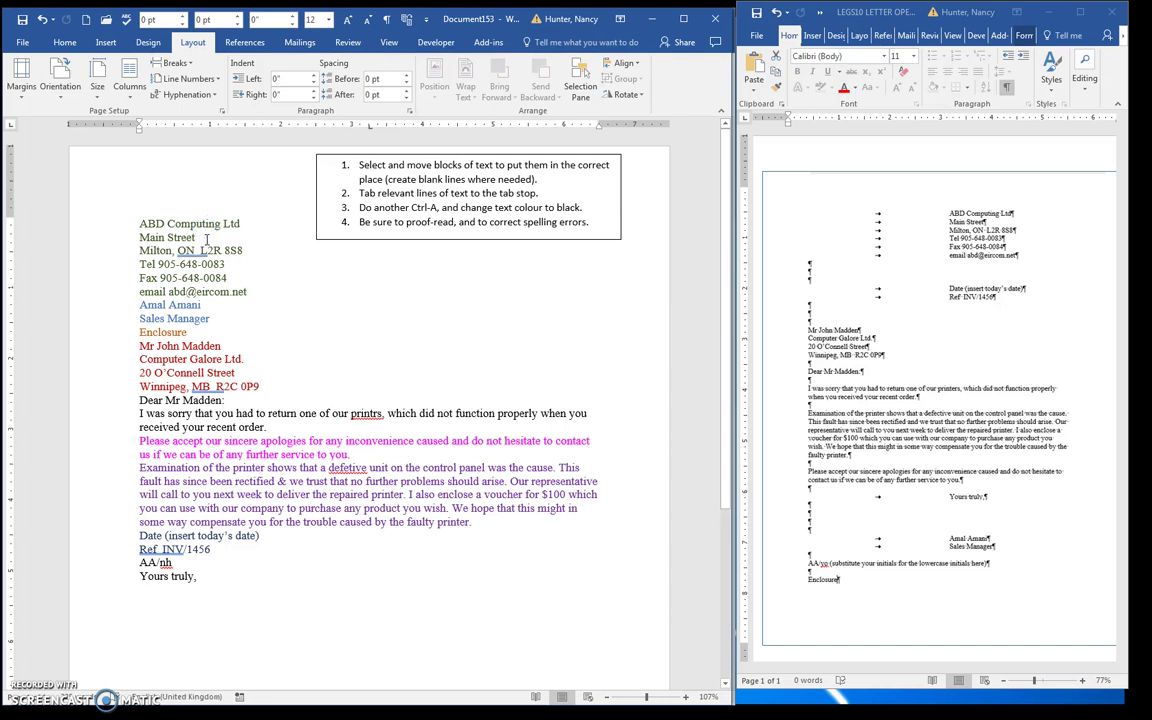
{"action": "left_click", "coordinate": [139, 224]}
{"action": "left_click_drag", "start_coordinate": [362, 155], "coordinate": [370, 621]}
Step: Indent the "ABD Computing Ltd" line to the 3.25" tab stop and show the formatting marks
{"action": "left_click", "coordinate": [140, 225]}
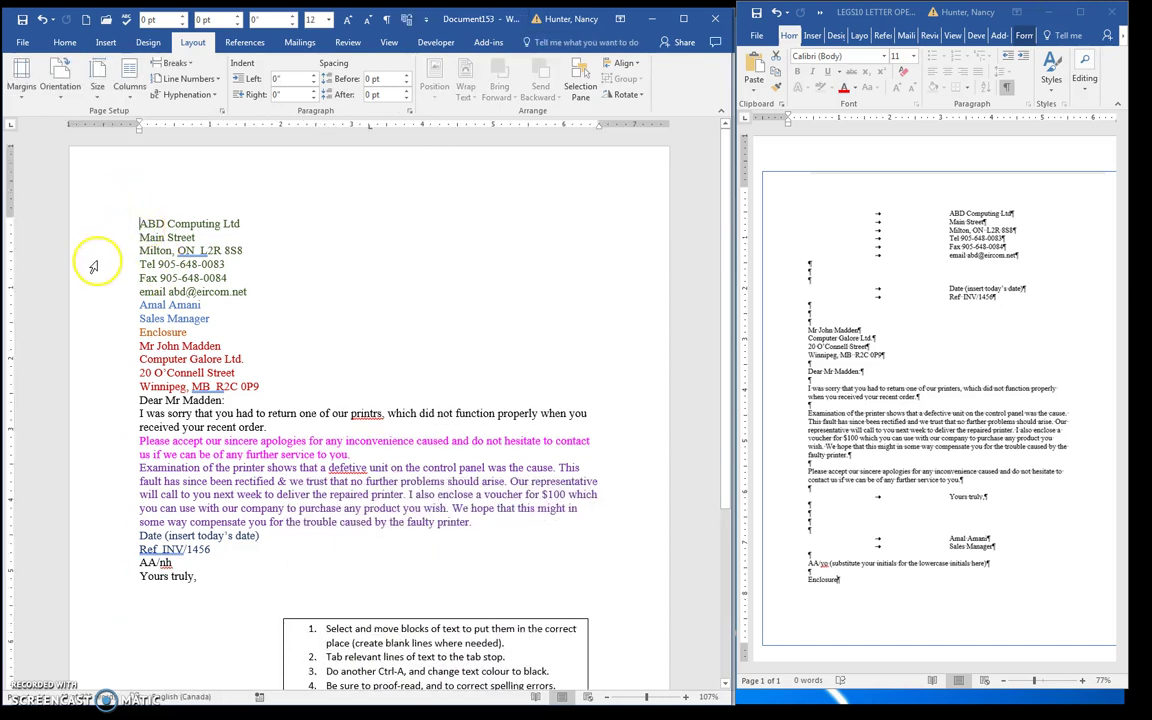
{"action": "key", "text": "Tab"}
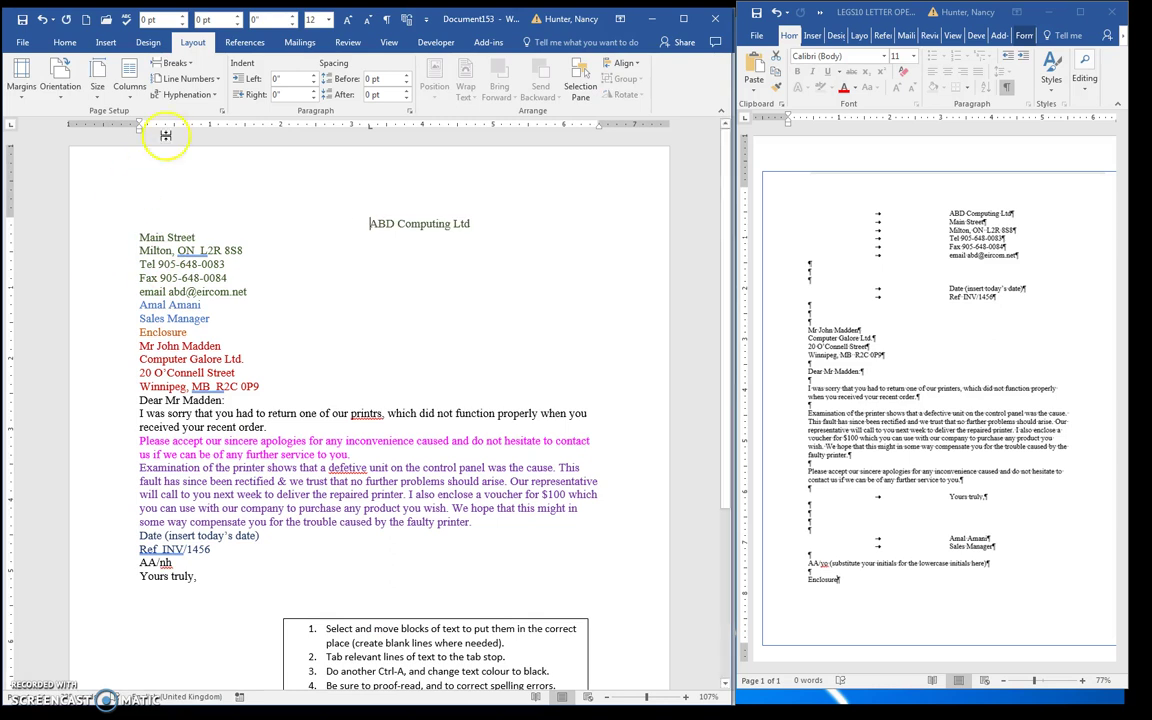
{"action": "left_click", "coordinate": [386, 20]}
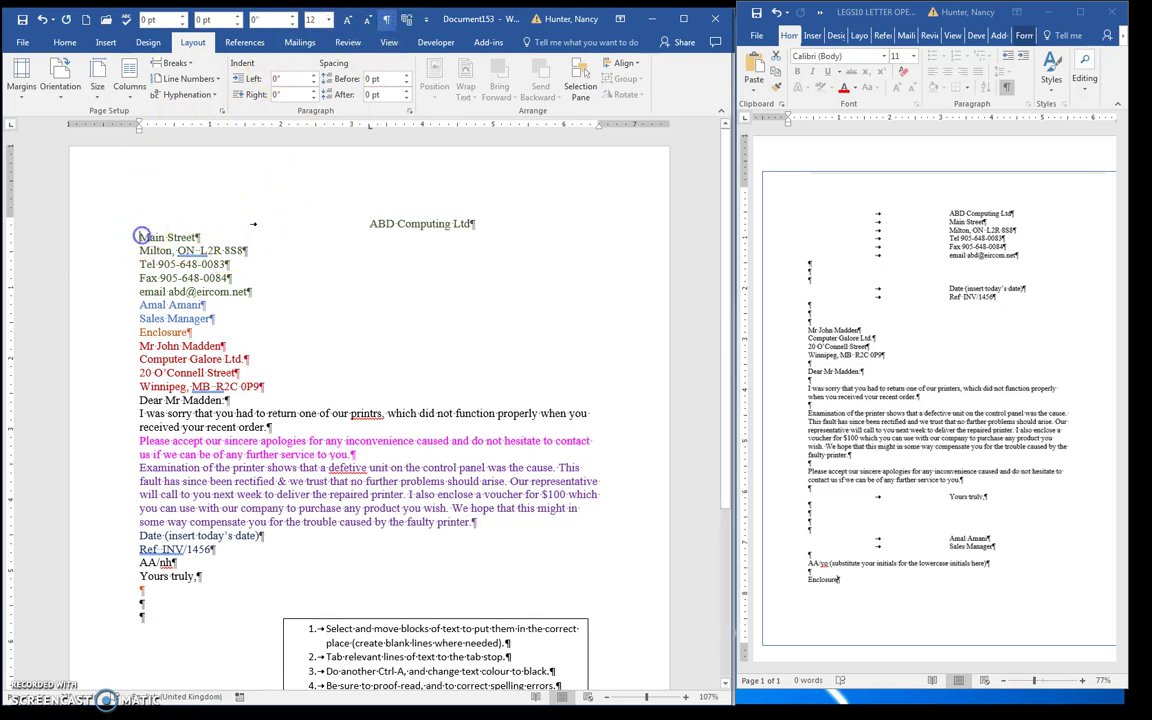
Step: Indent the remaining sender lines, from "Main Street" through the email line, to the 3.25" tab stop
{"action": "key", "text": "Tab"}
{"action": "key", "text": "Tab"}
{"action": "left_click", "coordinate": [141, 264]}
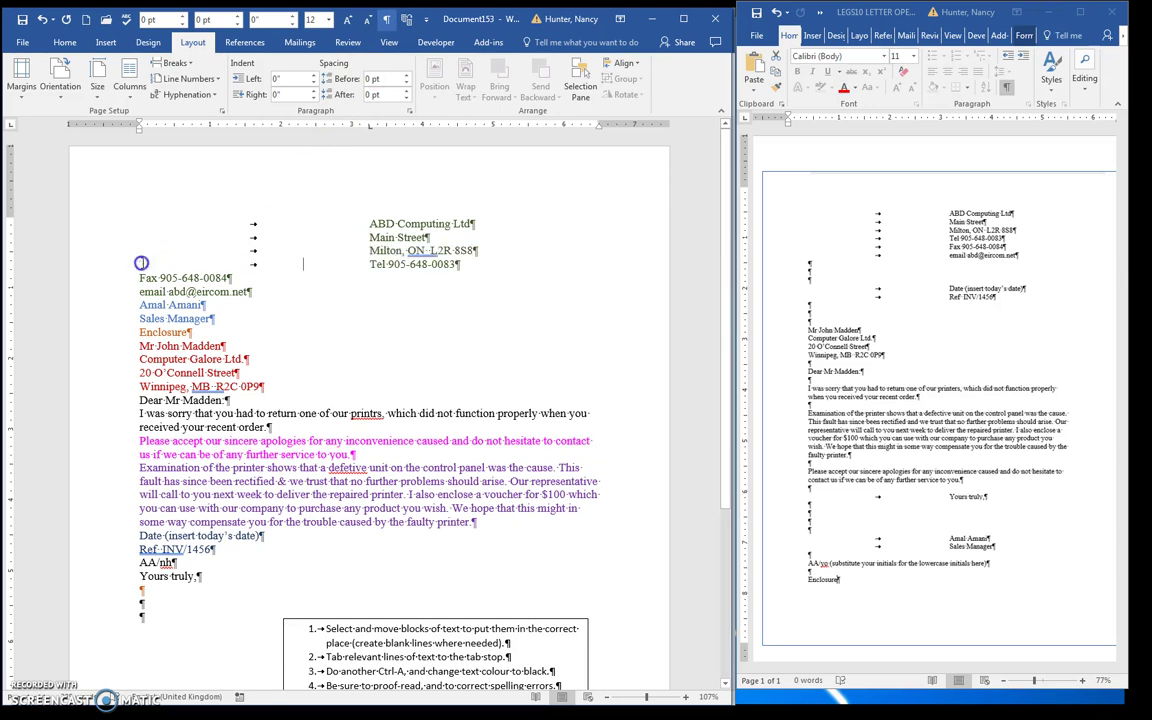
{"action": "key", "text": "Tab"}
{"action": "left_click", "coordinate": [142, 276]}
{"action": "key", "text": "Tab"}
{"action": "left_click", "coordinate": [141, 291]}
{"action": "key", "text": "Tab"}
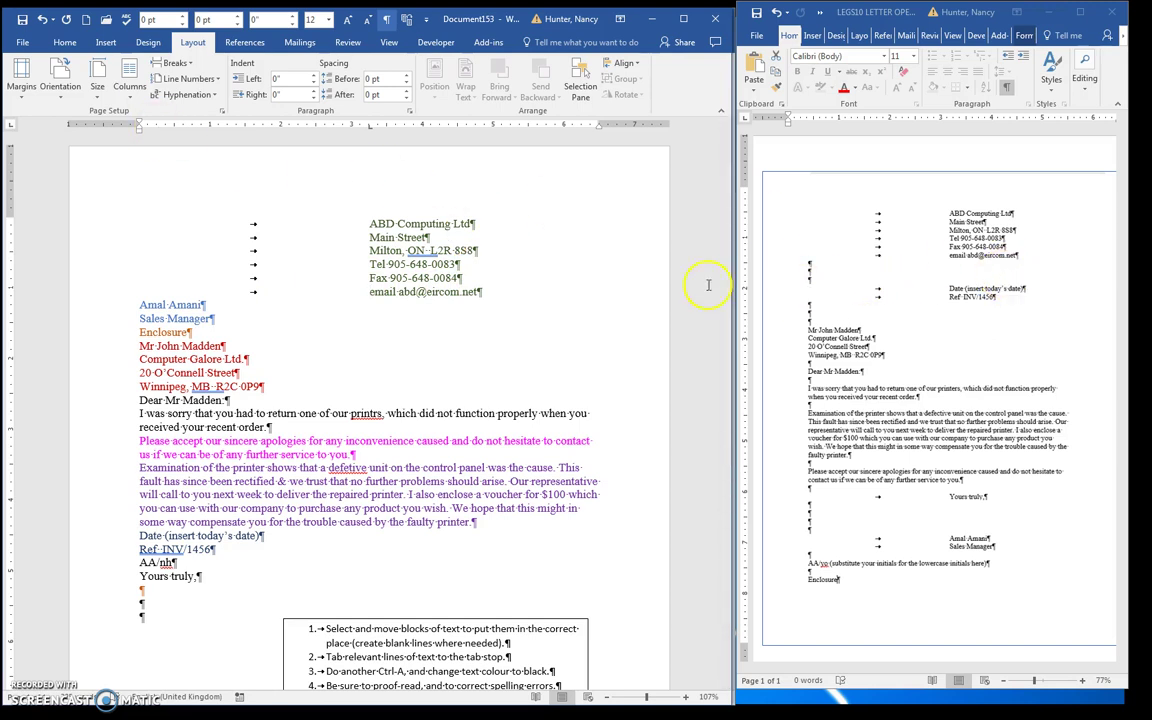
Step: Insert three blank lines after the sender's email line
{"action": "left_click", "coordinate": [501, 301]}
{"action": "key", "text": "Return"}
{"action": "key", "text": "Return"}
{"action": "key", "text": "Return"}
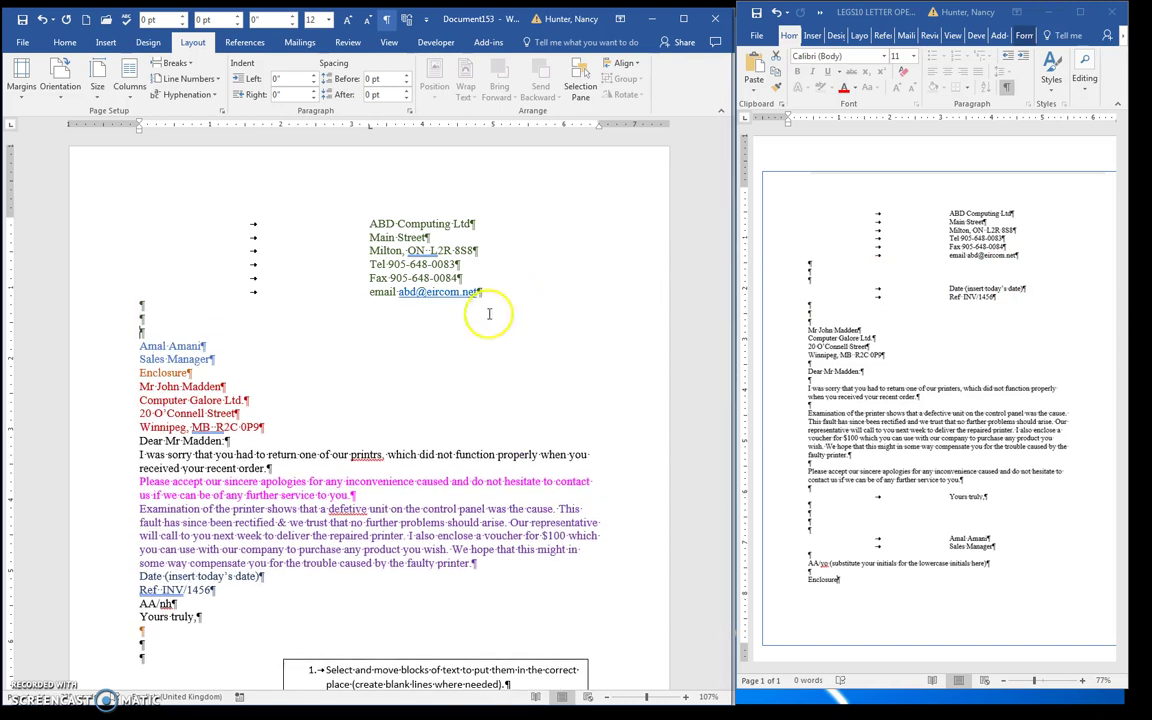
Step: Move the signer's name line and the "Sales Manager" line to directly below "Yours truly,"
{"action": "scroll", "coordinate": [330, 410], "scroll_direction": "down", "scroll_amount": 2}
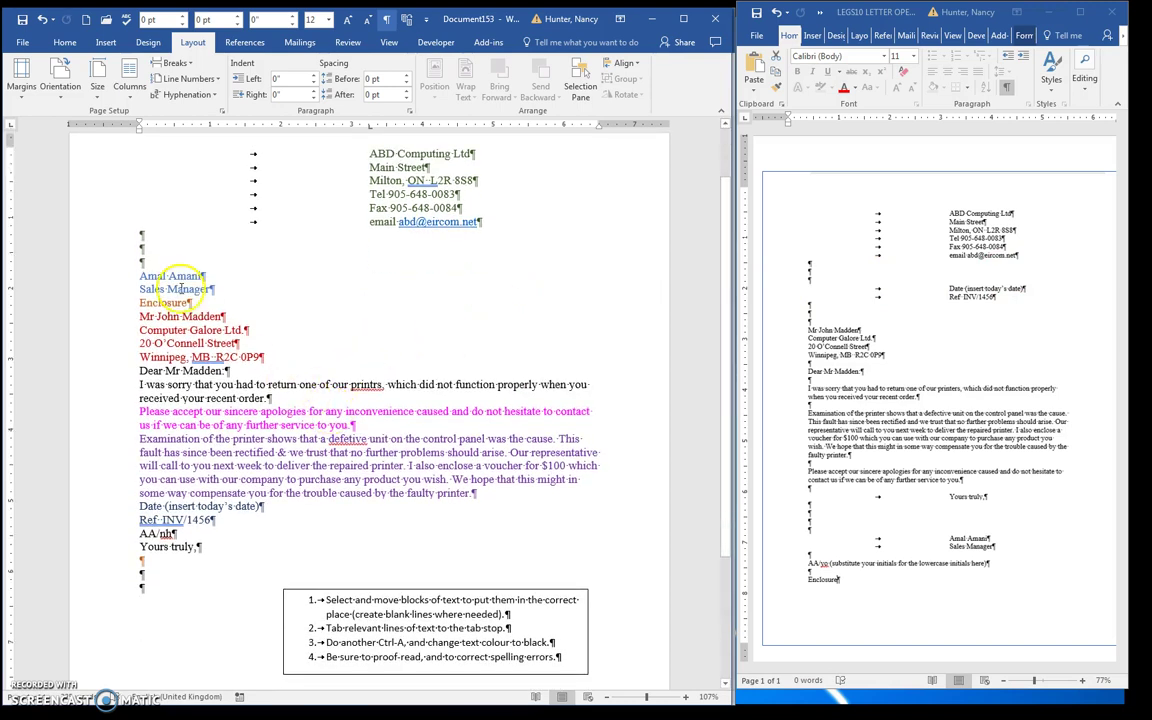
{"action": "left_click_drag", "start_coordinate": [216, 289], "coordinate": [148, 521]}
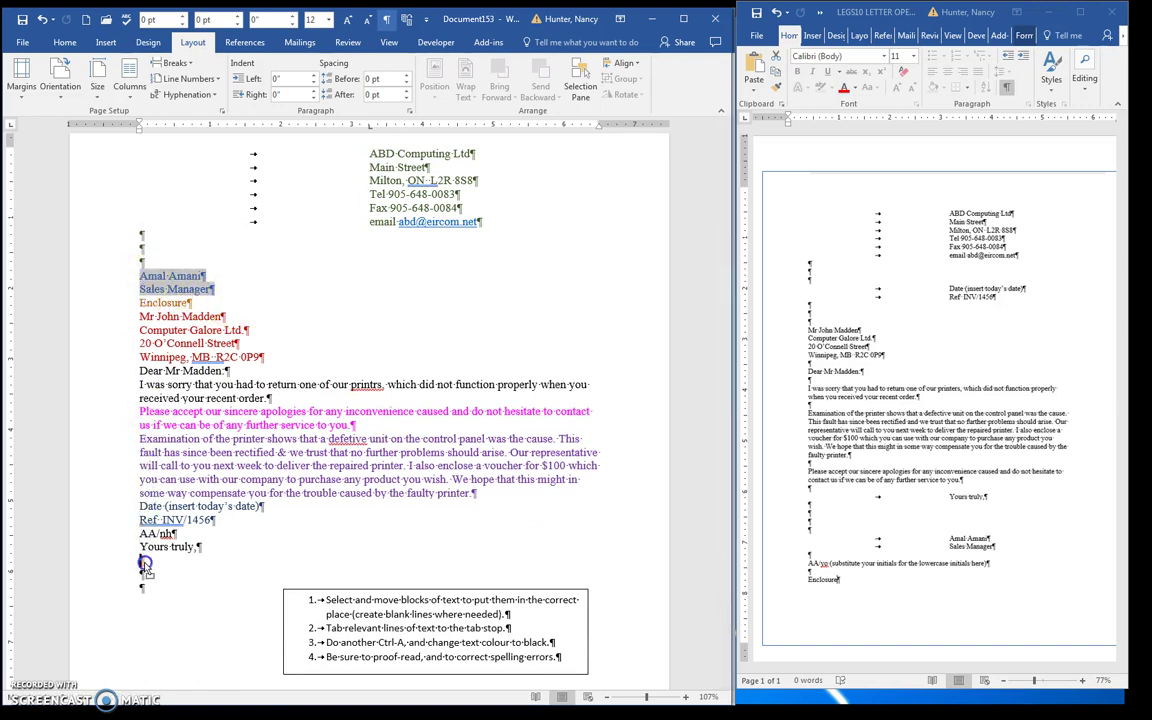
{"action": "left_click_drag", "start_coordinate": [145, 580], "coordinate": [149, 563]}
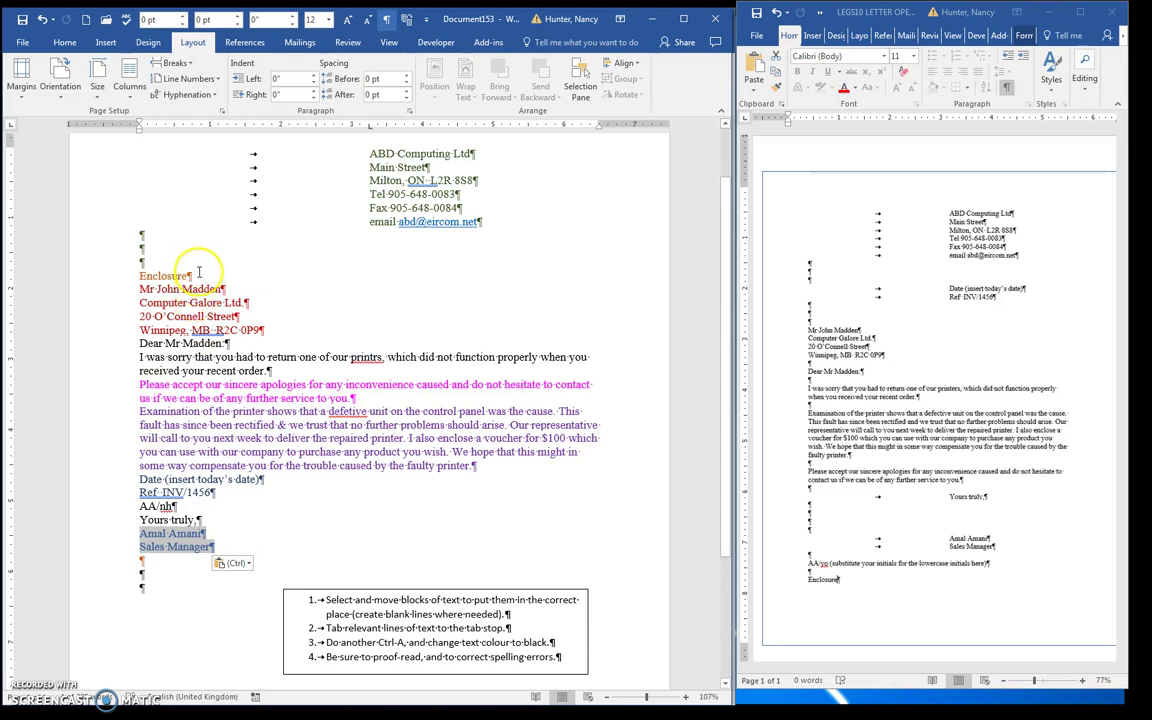
Step: Move the "Enclosure" line to just above the last blank line and the reference initials line to directly below "Sales Manager"
{"action": "left_click_drag", "start_coordinate": [195, 277], "coordinate": [148, 279]}
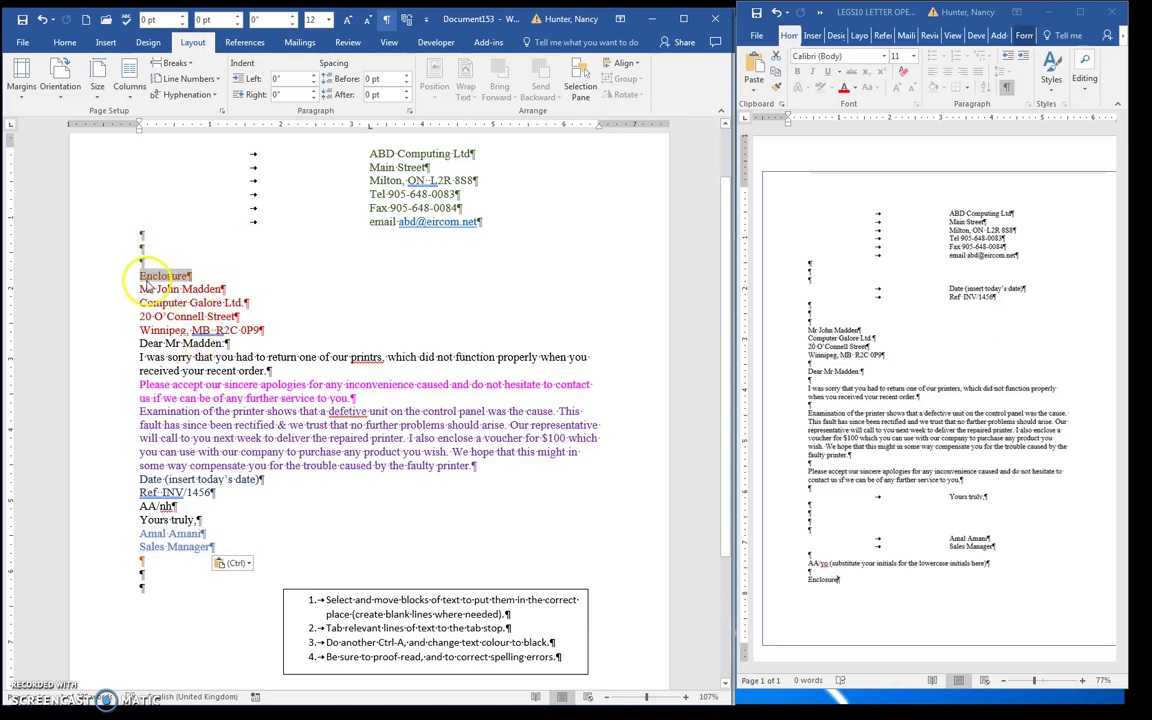
{"action": "left_click_drag", "start_coordinate": [143, 278], "coordinate": [147, 588]}
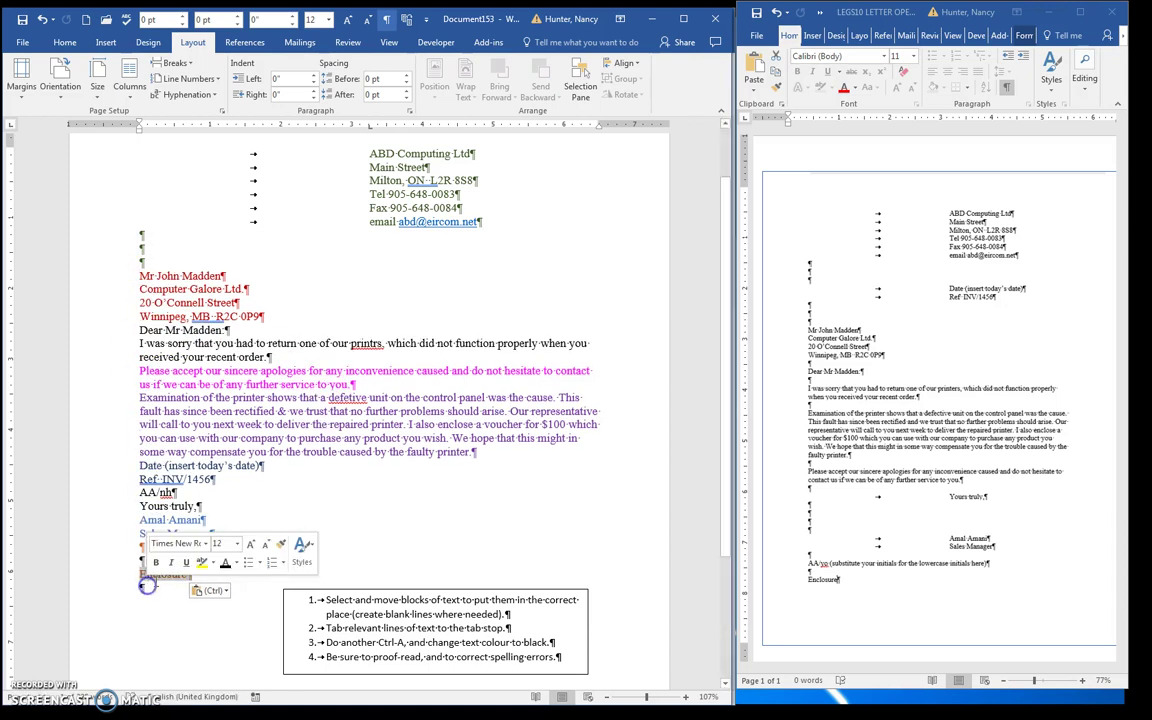
{"action": "left_click", "coordinate": [130, 492]}
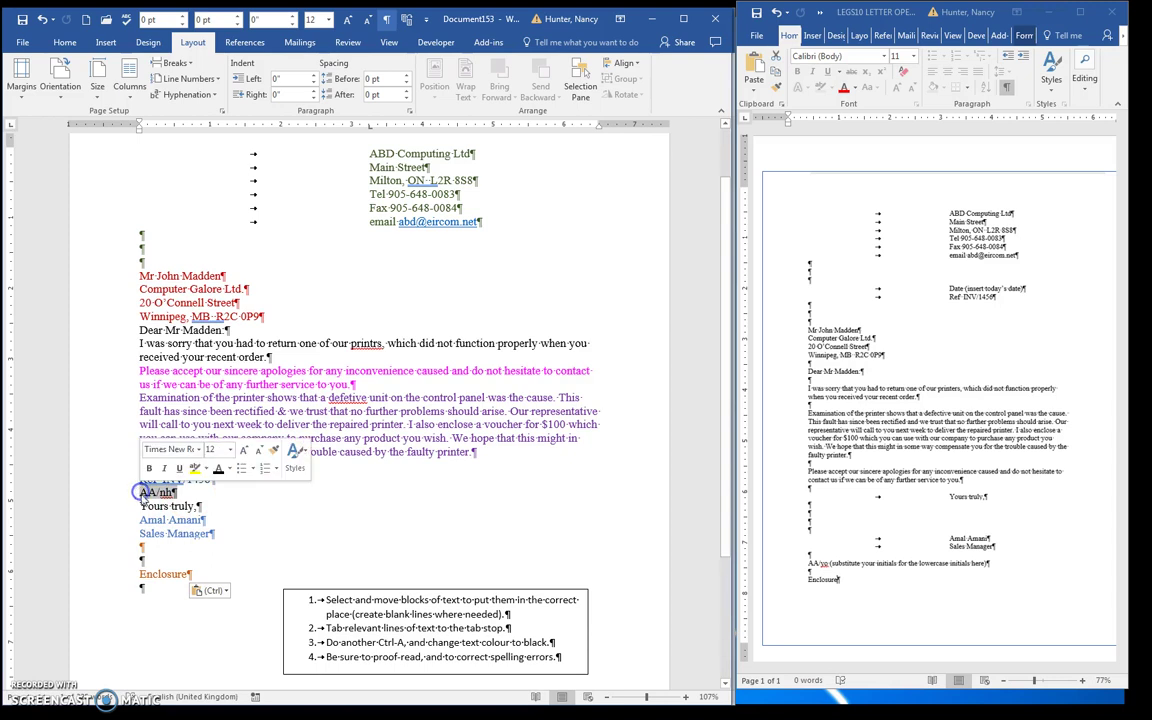
{"action": "left_click_drag", "start_coordinate": [143, 514], "coordinate": [145, 548]}
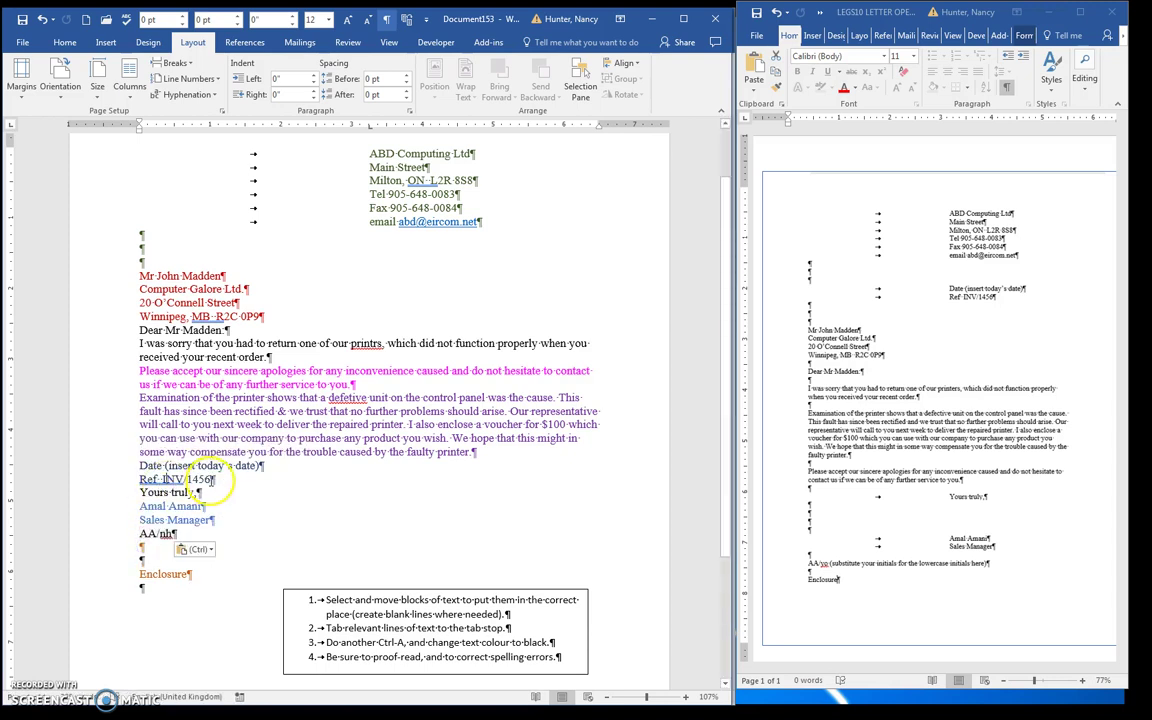
Step: Move the date and reference lines up among the blank lines below the sender's email, with three blank lines above them
{"action": "left_click_drag", "start_coordinate": [203, 480], "coordinate": [142, 264]}
{"action": "scroll", "coordinate": [242, 362], "scroll_direction": "up", "scroll_amount": 2}
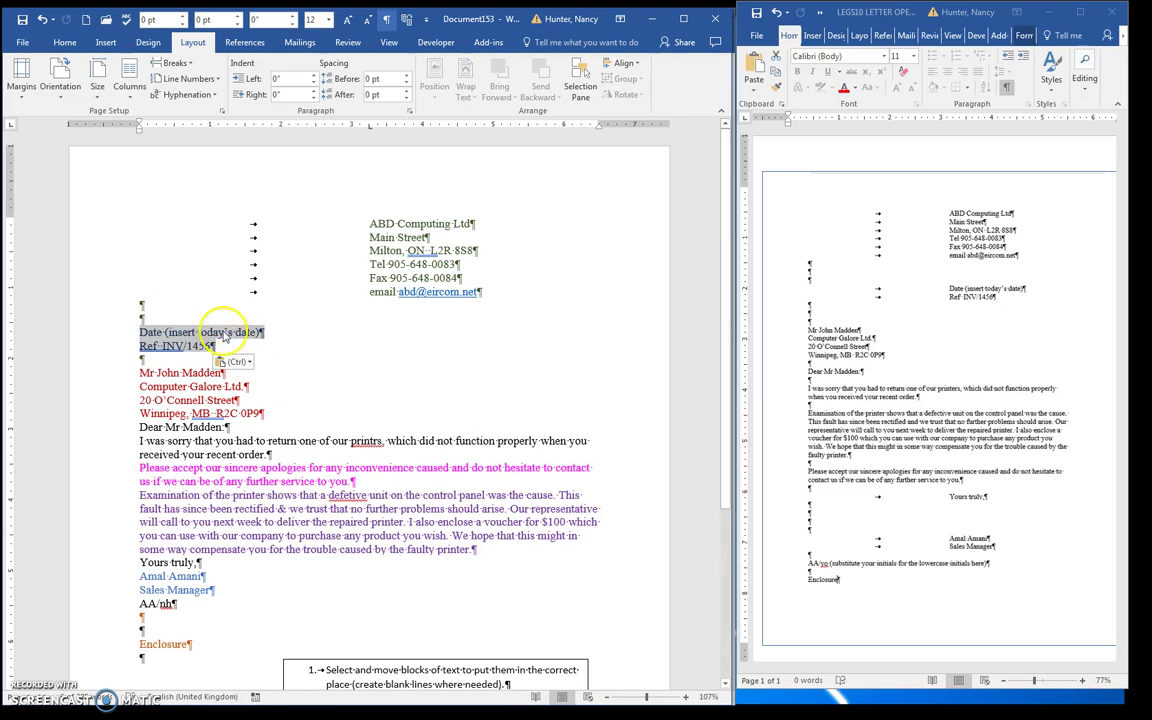
{"action": "left_click", "coordinate": [159, 310]}
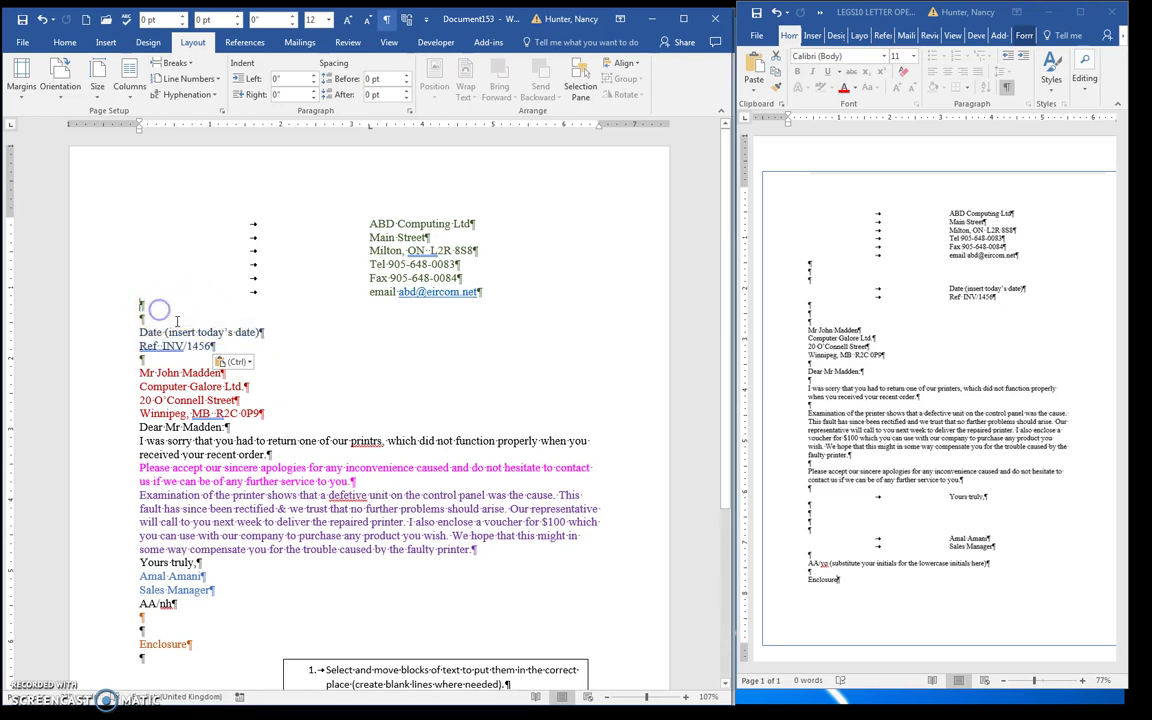
{"action": "key", "text": "Return"}
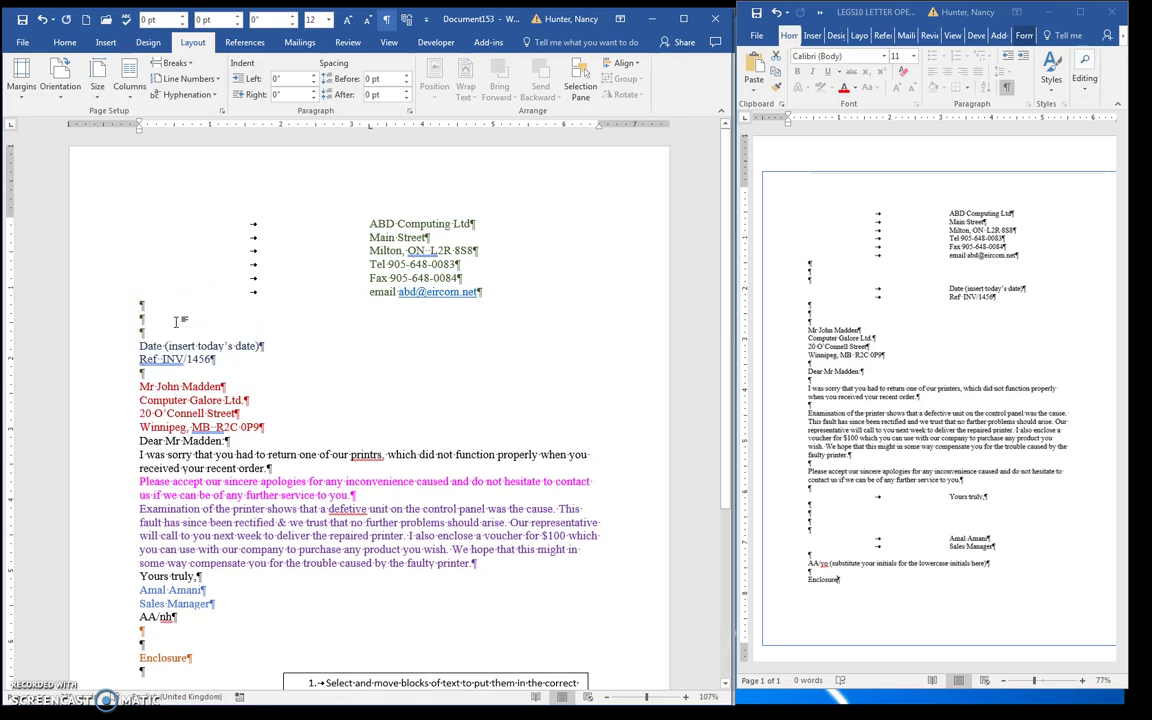
Step: Delete "(insert today's date)" from the date line so that it reads only "Date"
{"action": "left_click", "coordinate": [262, 347]}
{"action": "key", "text": "BackSpace"}
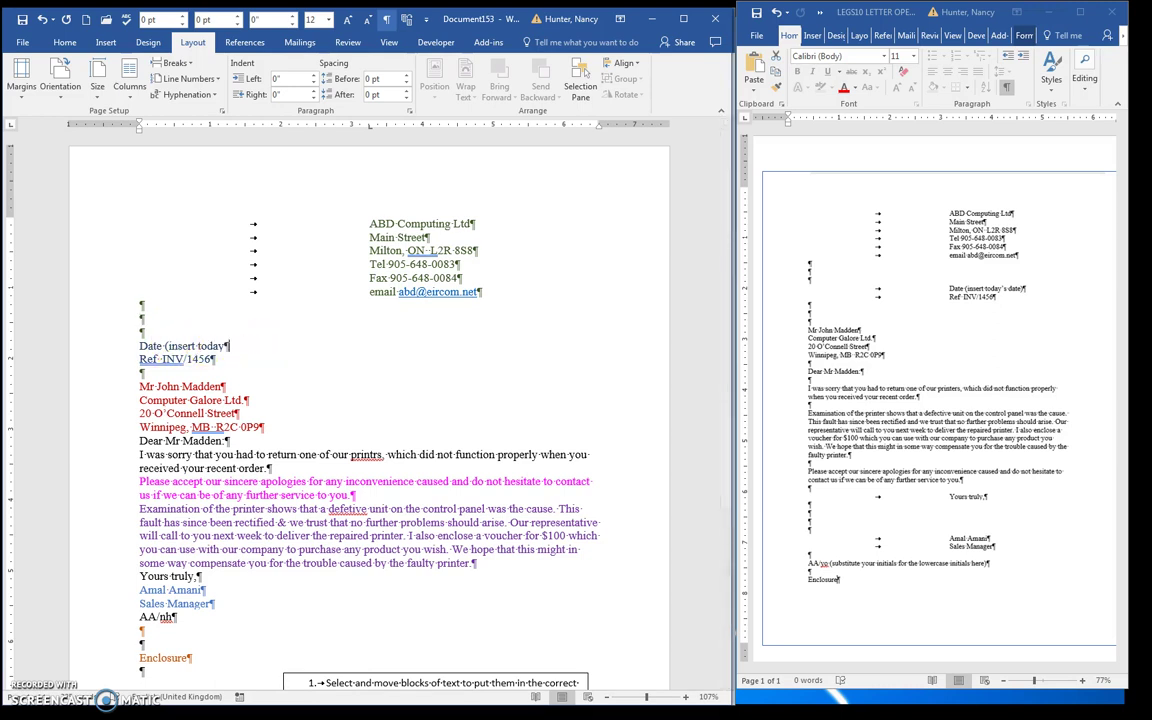
{"action": "key", "text": "BackSpace"}
{"action": "key", "text": "BackSpace"}
{"action": "key", "text": "BackSpace"}
{"action": "type", "text": "e"}
Step: Replace "Date" with the current date in the English (United States) format "Saturday, March 03, 2018", keeping the reference on its own line
{"action": "double_click", "coordinate": [148, 346]}
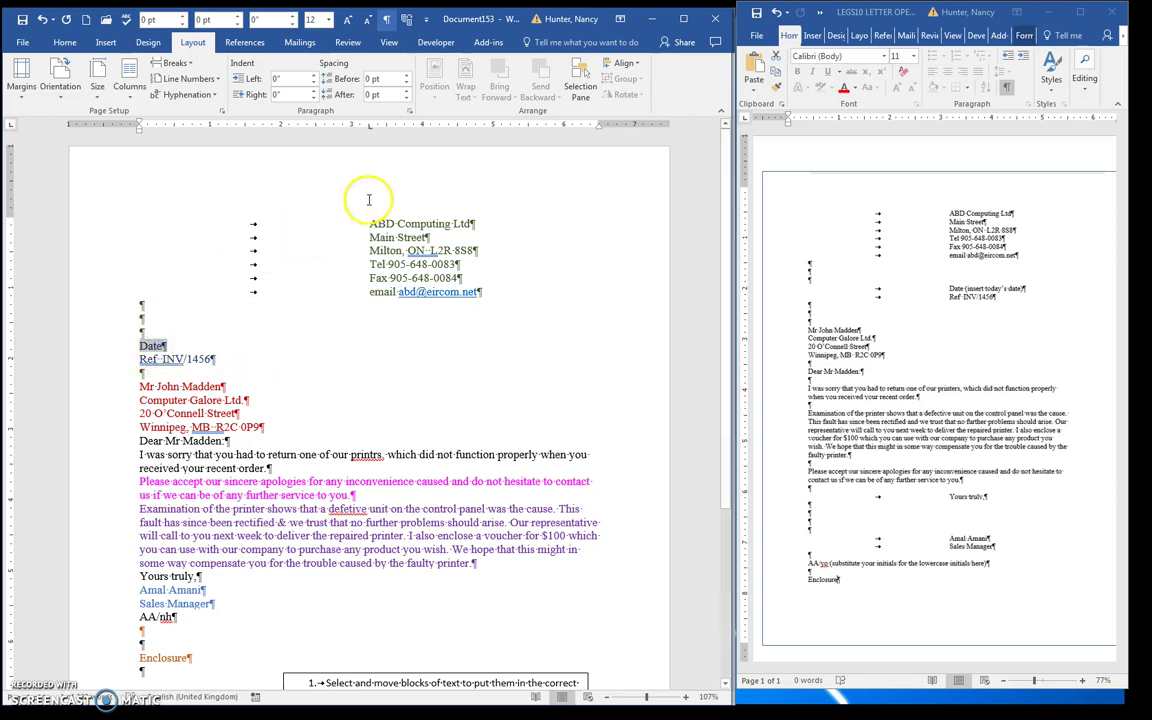
{"action": "left_click", "coordinate": [68, 43]}
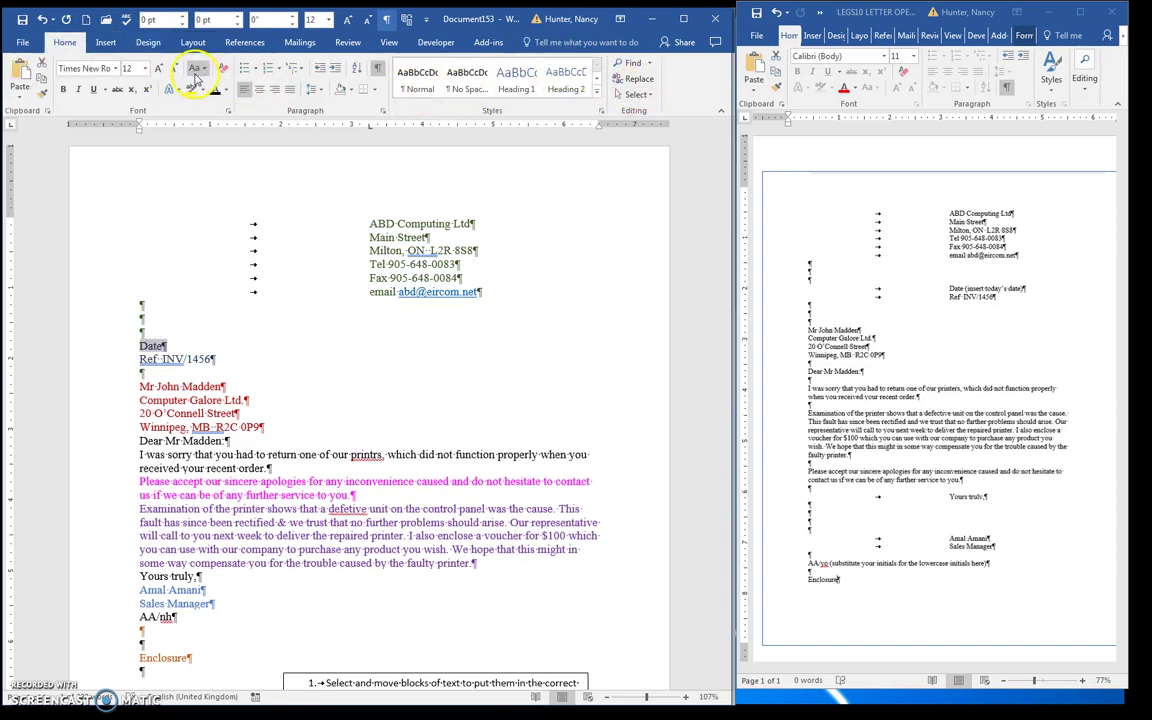
{"action": "left_click", "coordinate": [684, 19]}
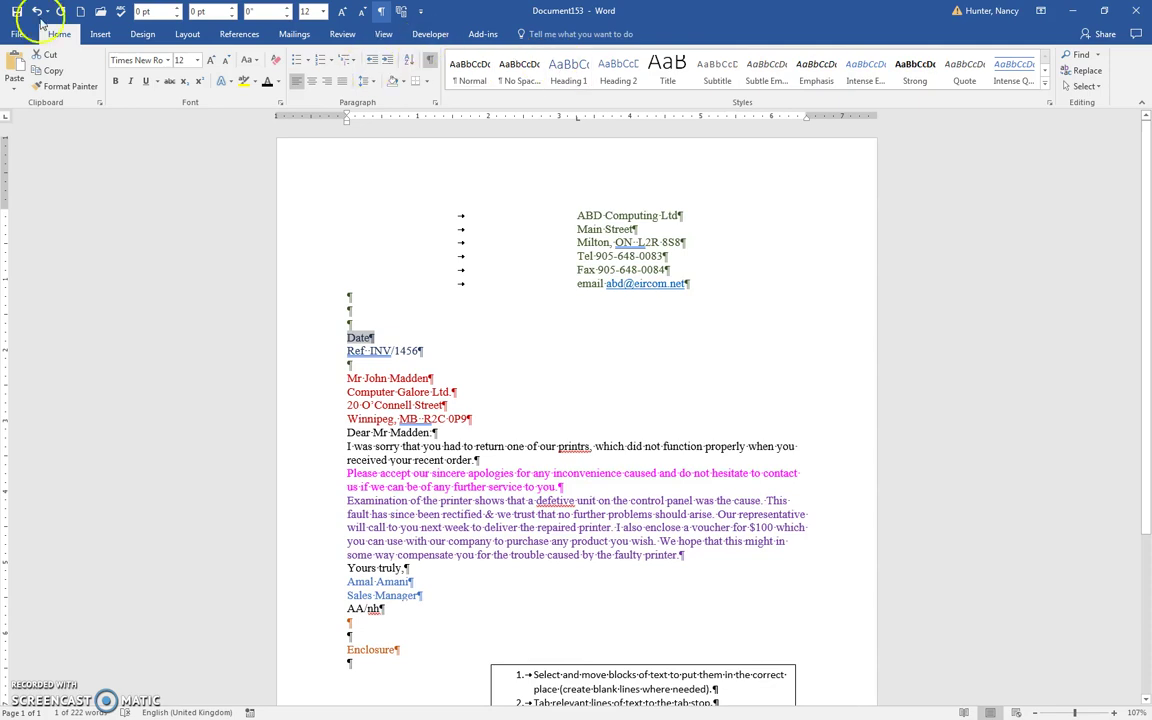
{"action": "left_click", "coordinate": [99, 33]}
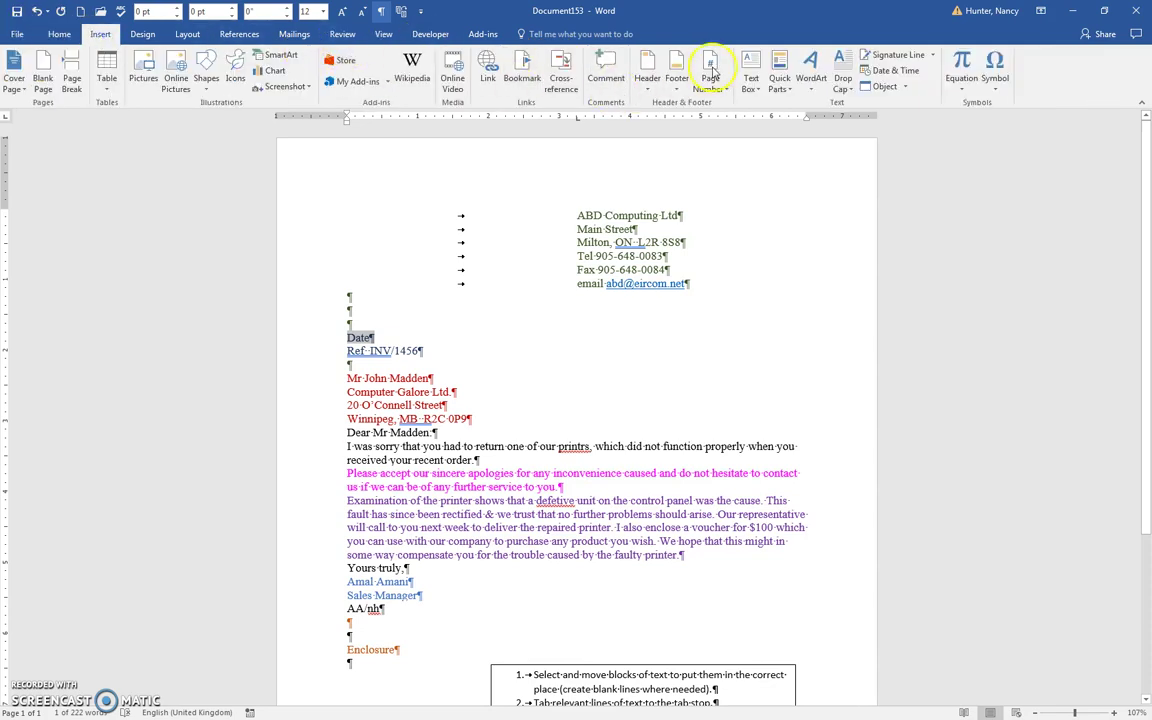
{"action": "left_click", "coordinate": [890, 71]}
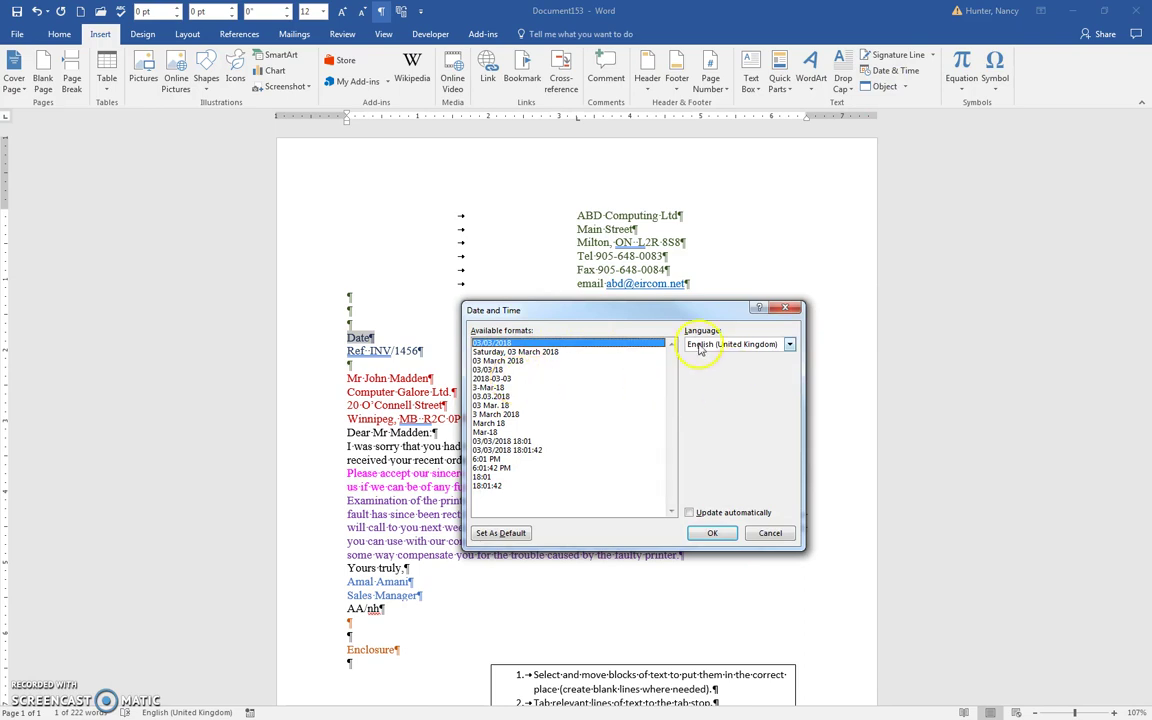
{"action": "left_click", "coordinate": [790, 346]}
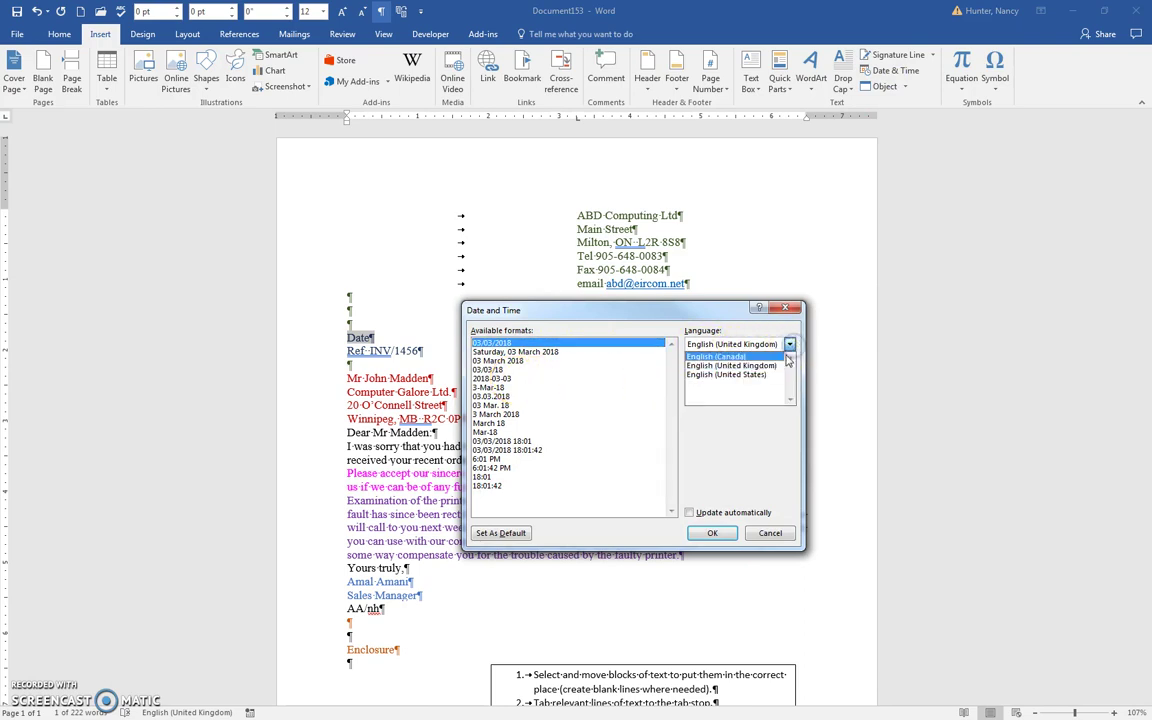
{"action": "left_click", "coordinate": [765, 375]}
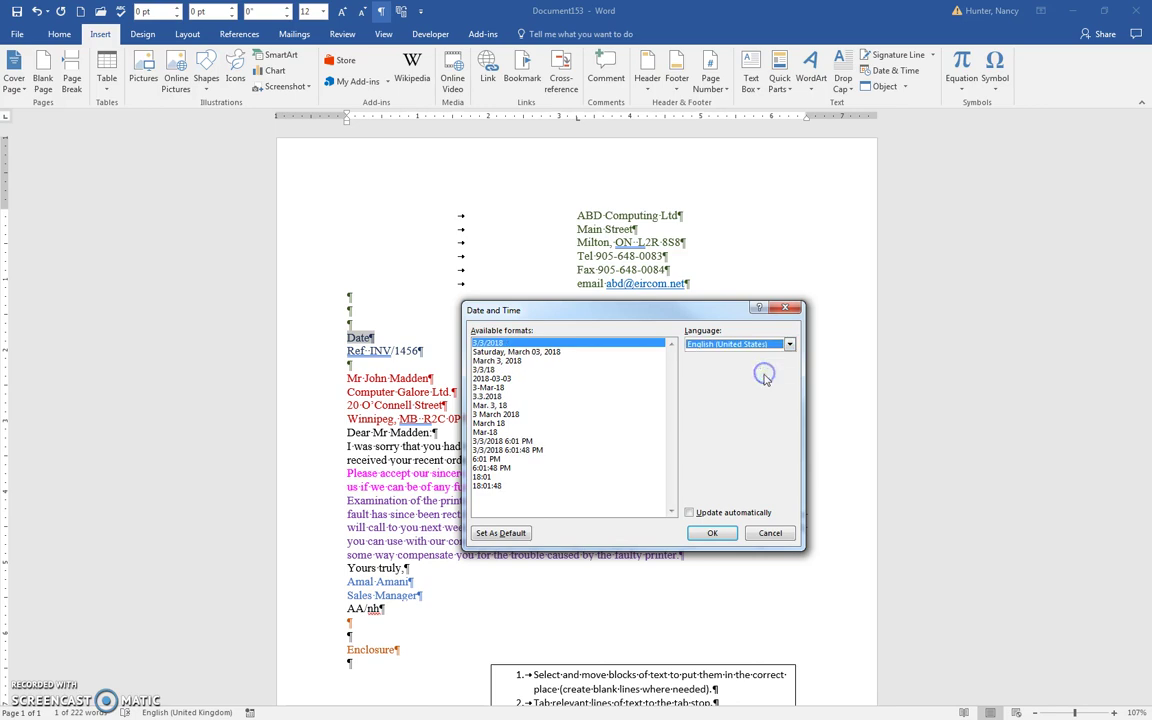
{"action": "left_click", "coordinate": [500, 352]}
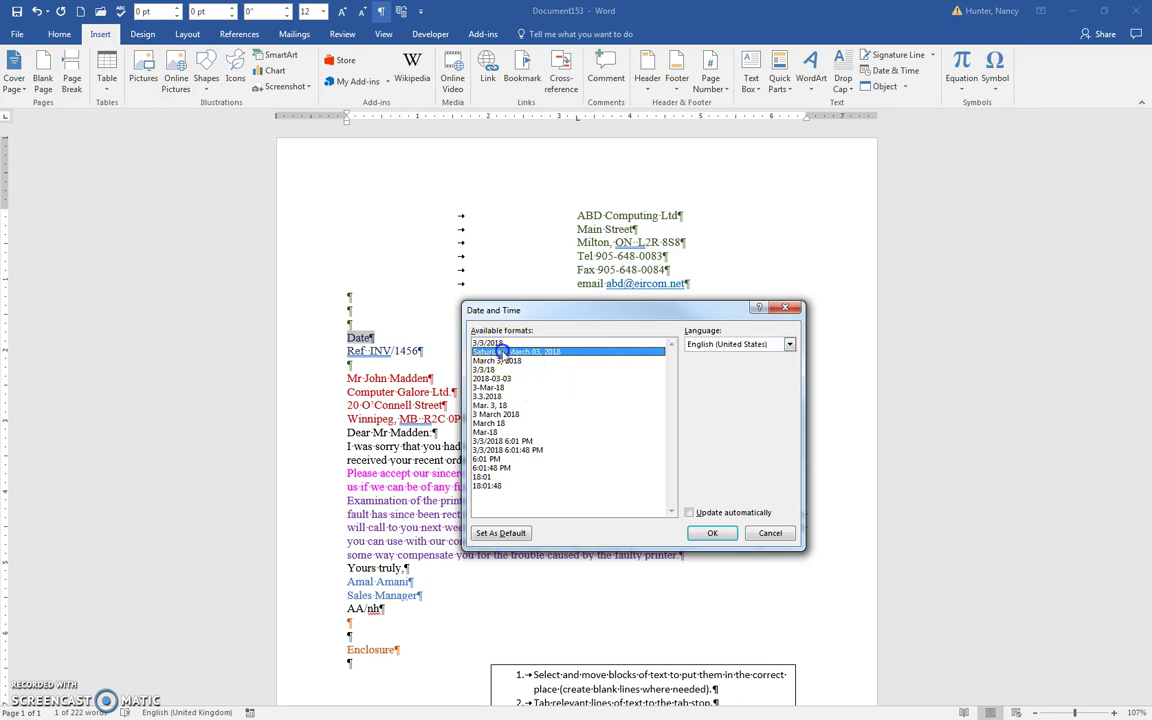
{"action": "left_click", "coordinate": [712, 533]}
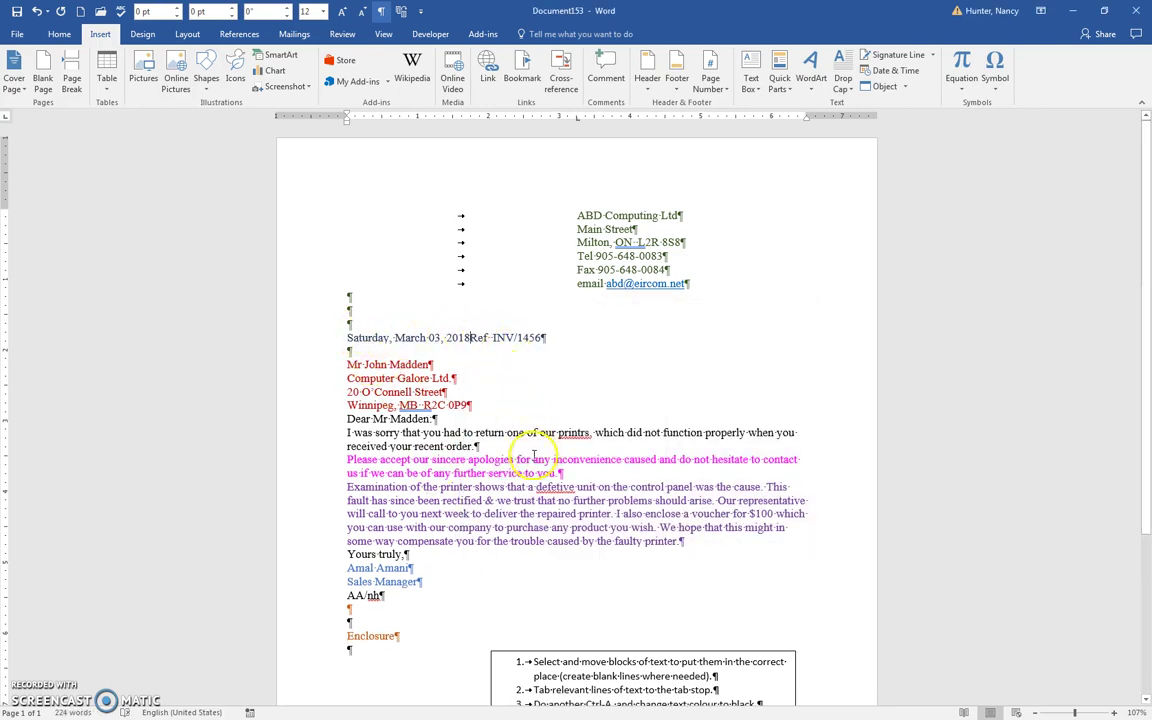
{"action": "key", "text": "Return"}
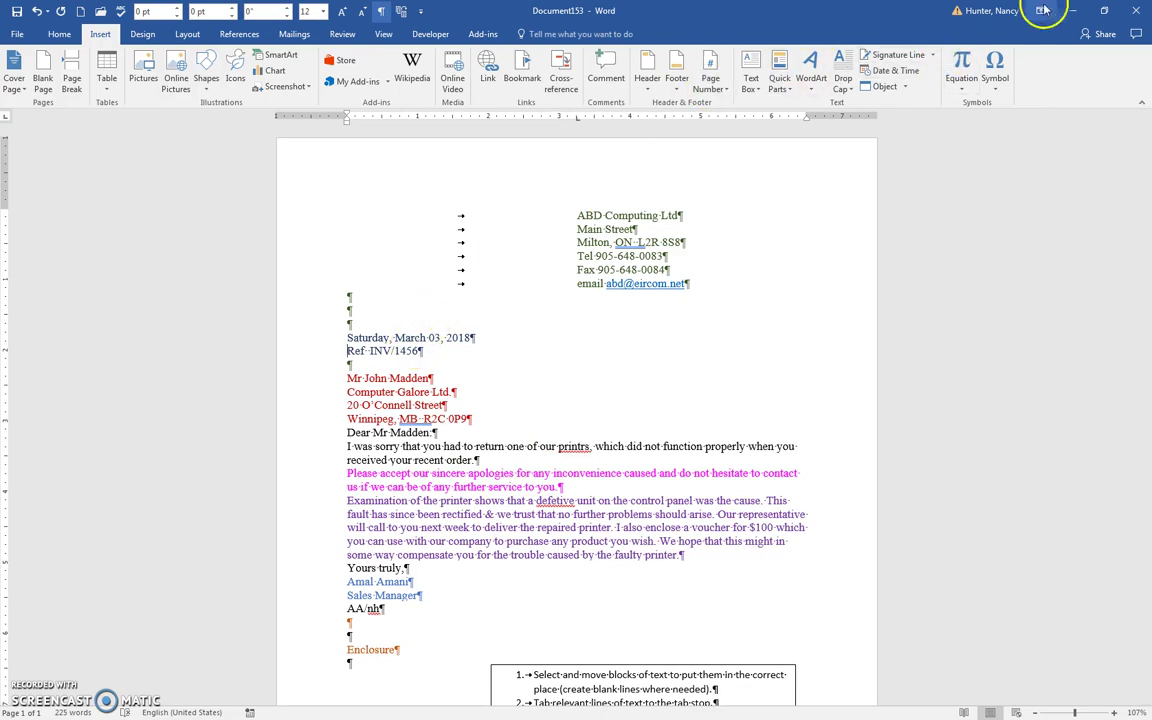
{"action": "left_click", "coordinate": [1101, 12]}
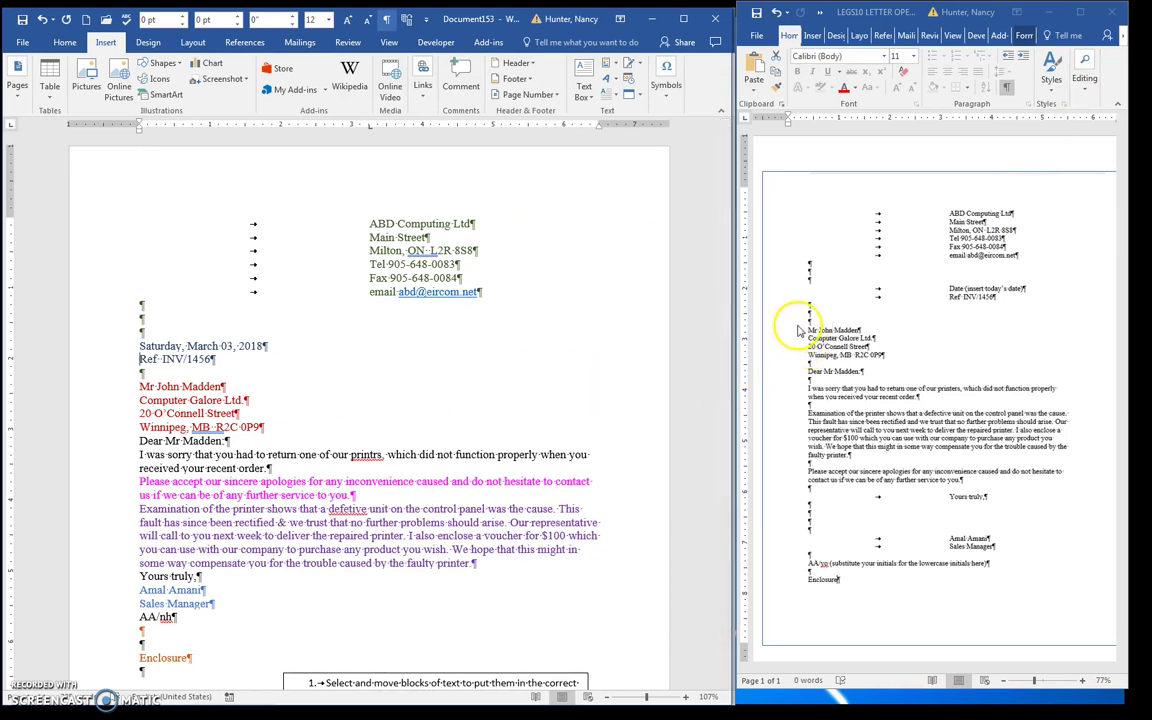
Step: Indent the date line and the reference line to the 3.25" tab stop
{"action": "left_click", "coordinate": [223, 362]}
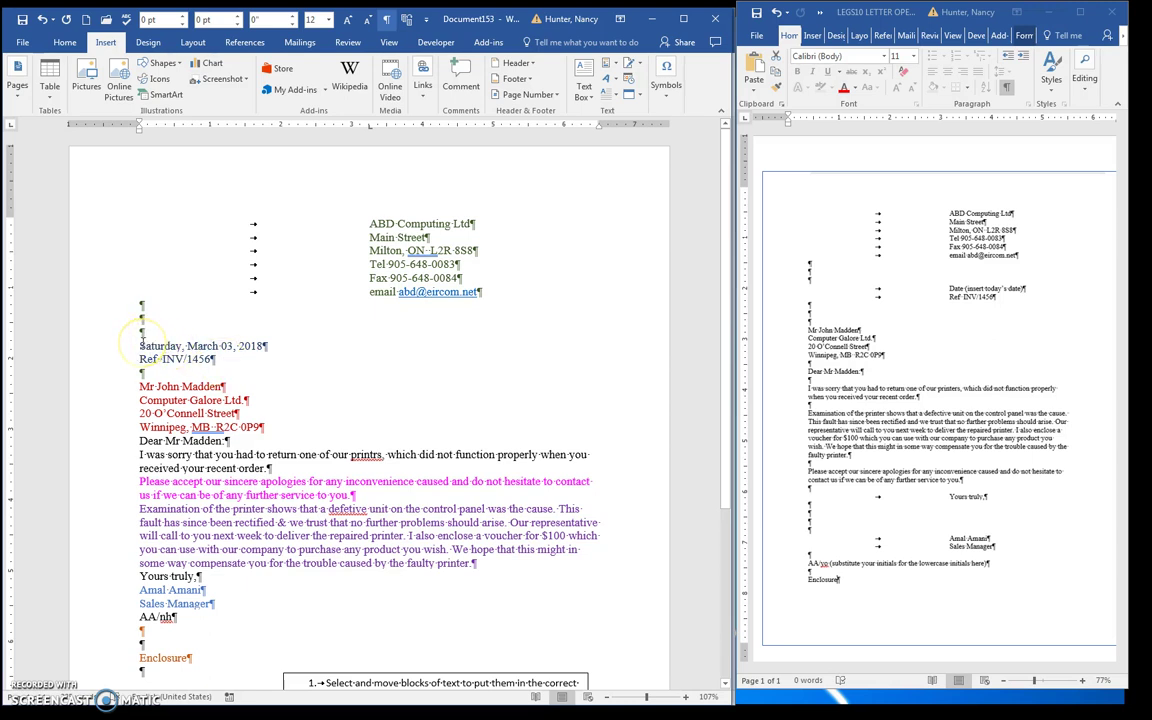
{"action": "key", "text": "Tab"}
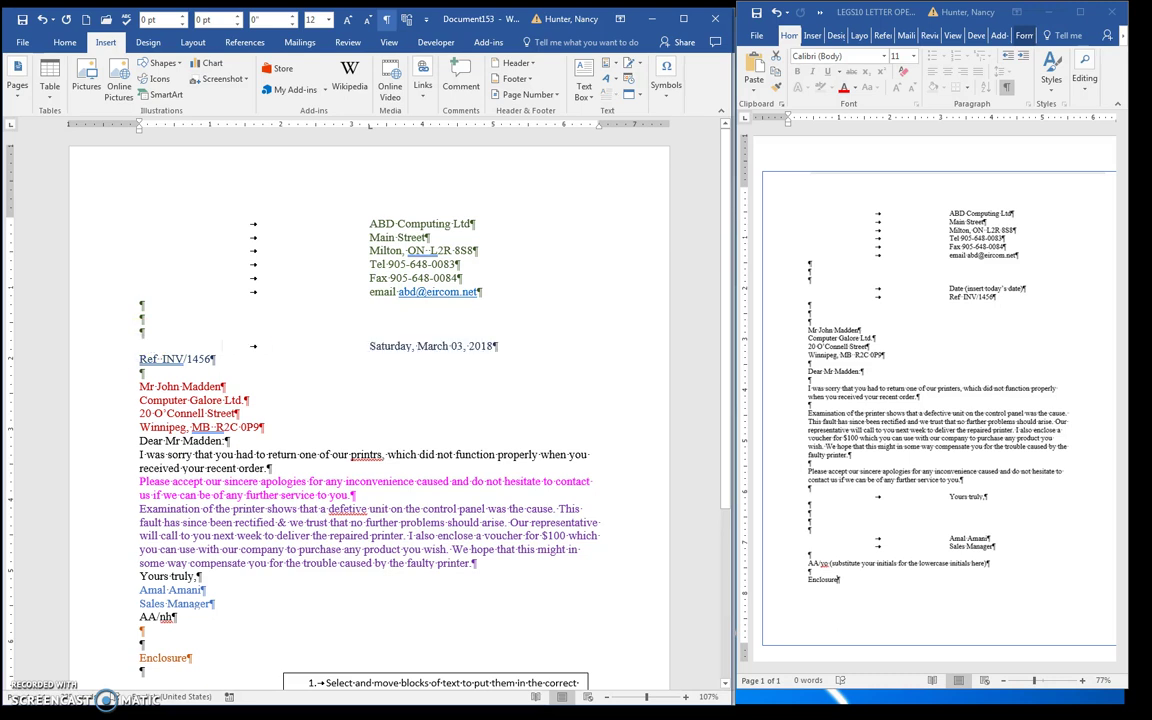
{"action": "key", "text": "Tab"}
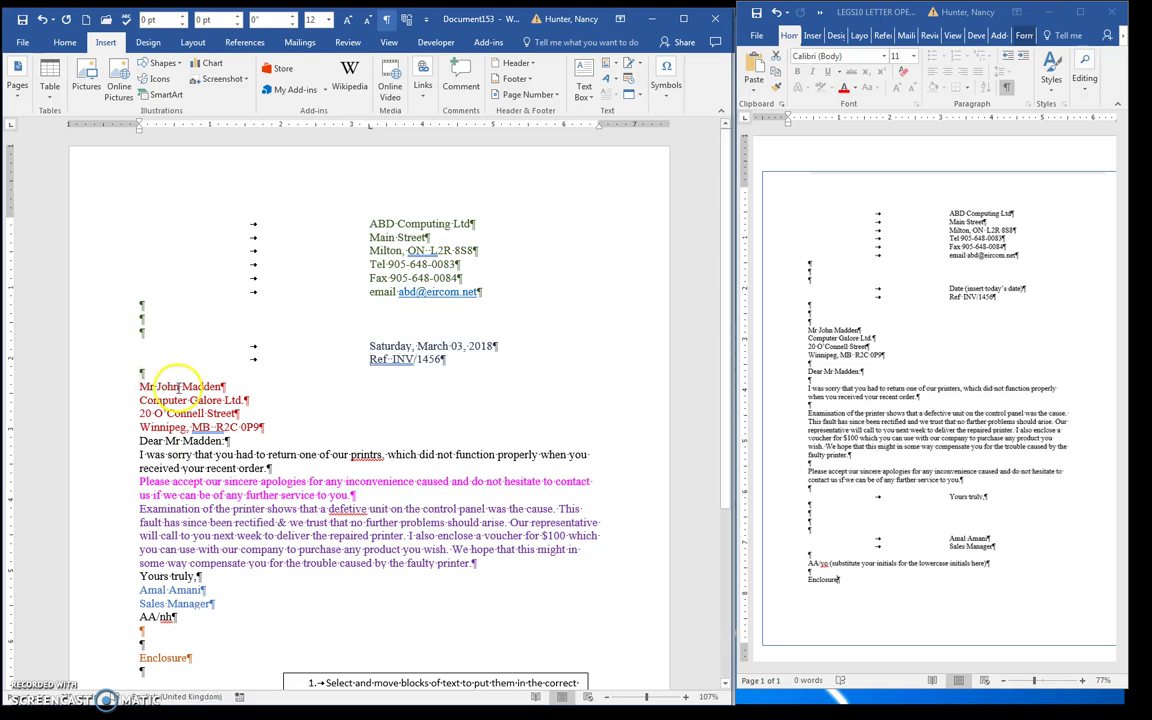
Step: Add two more blank lines above the recipient's address and one blank line before and after the salutation
{"action": "key", "text": "Return"}
{"action": "key", "text": "Return"}
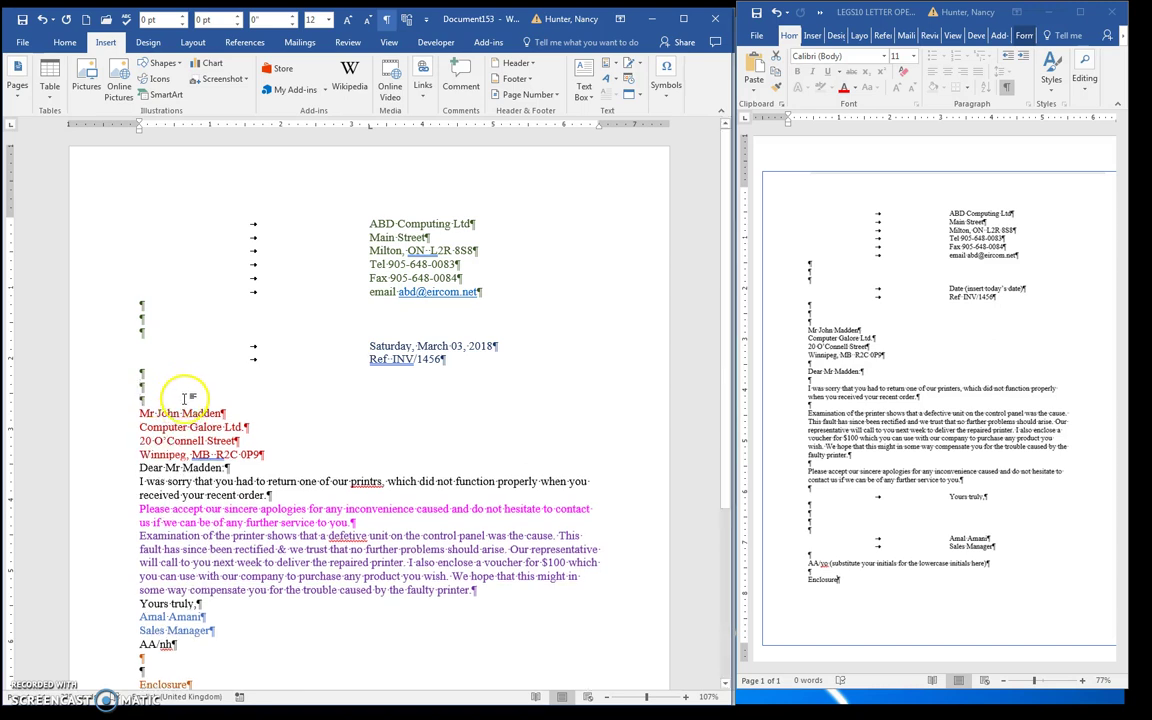
{"action": "left_click", "coordinate": [268, 456]}
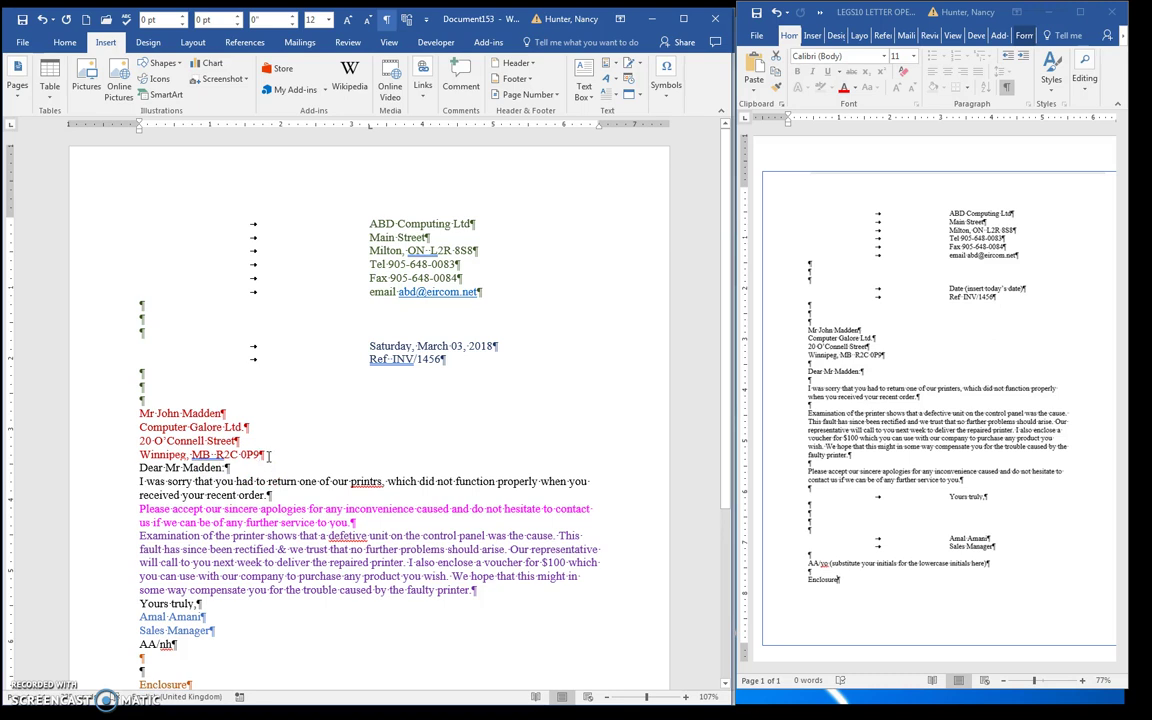
{"action": "key", "text": "Return"}
{"action": "left_click", "coordinate": [244, 480]}
{"action": "key", "text": "Return"}
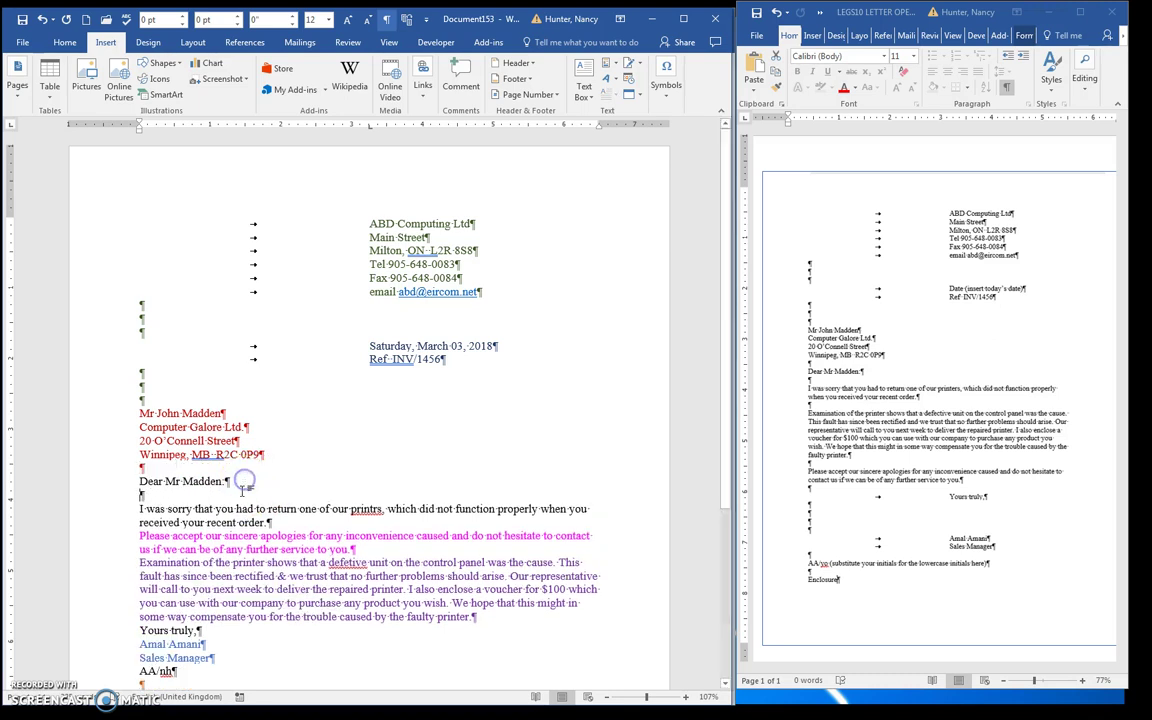
Step: Insert a blank line after each of the three body paragraphs
{"action": "key", "text": "Return"}
{"action": "left_click", "coordinate": [358, 562]}
{"action": "key", "text": "Return"}
{"action": "scroll", "coordinate": [362, 579], "scroll_direction": "down", "scroll_amount": 1}
{"action": "left_click", "coordinate": [478, 575]}
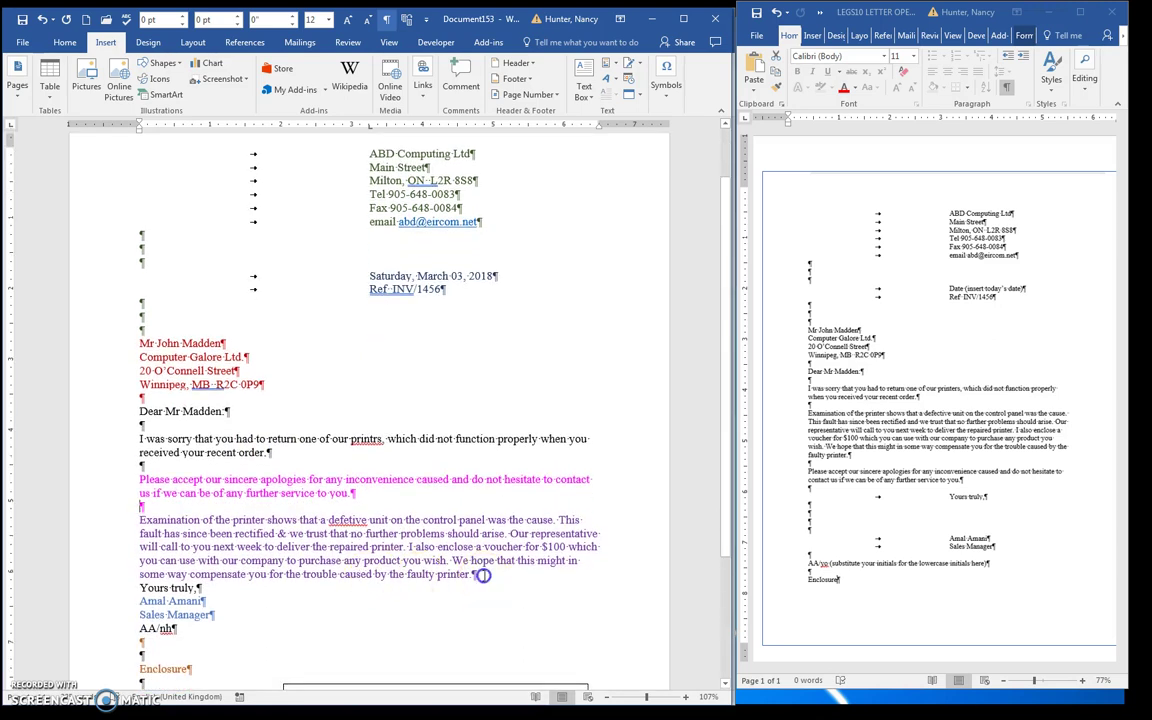
{"action": "key", "text": "Return"}
{"action": "left_click", "coordinate": [243, 540]}
{"action": "left_click", "coordinate": [205, 525]}
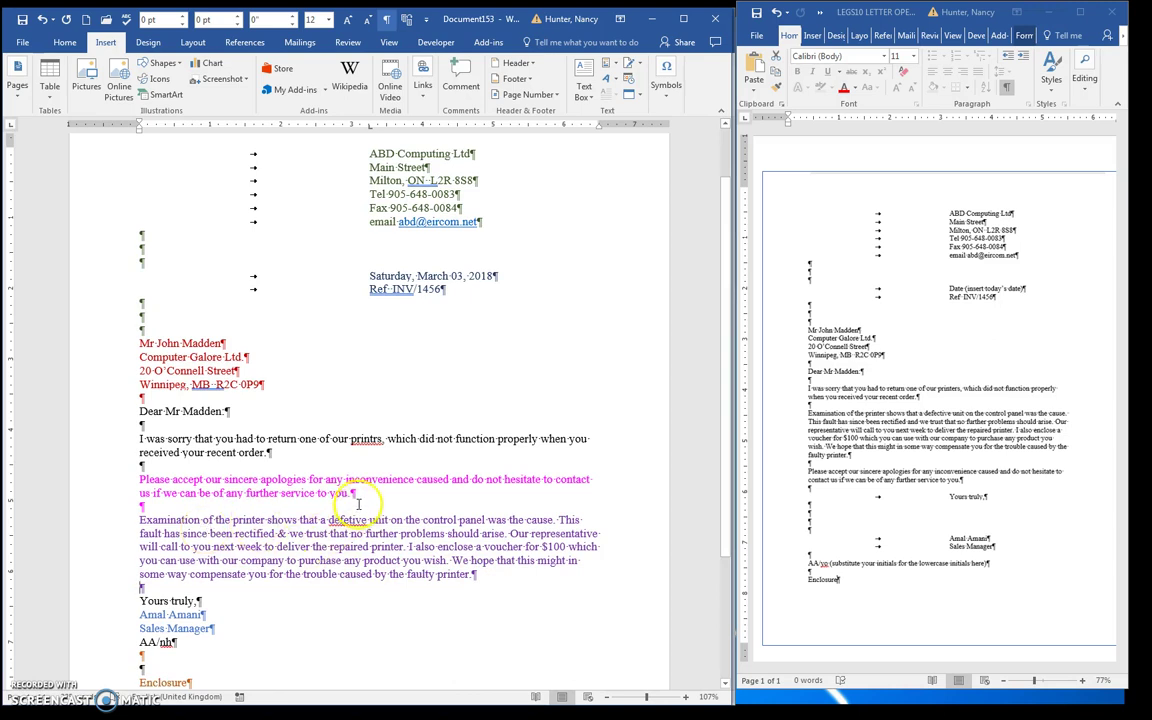
Step: Move the "Please accept our sincere apologies" paragraph below the "Examination of the printer" paragraph, leaving one blank line between the body paragraphs
{"action": "triple_click", "coordinate": [182, 481]}
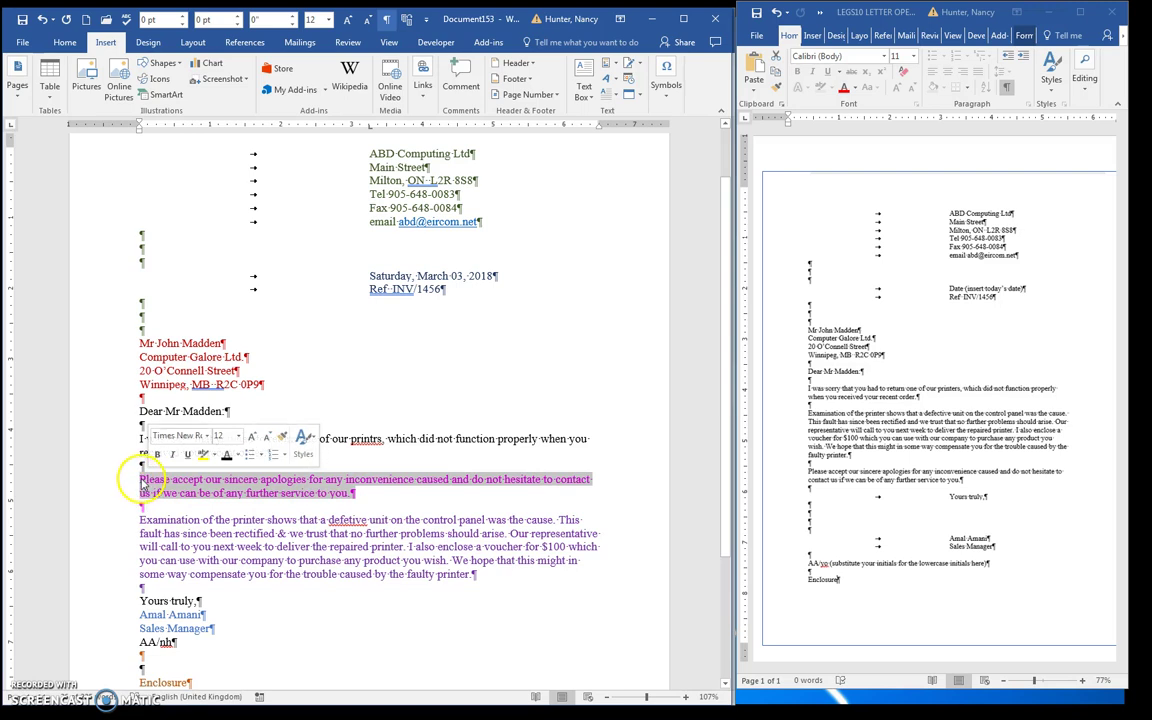
{"action": "left_click_drag", "start_coordinate": [140, 484], "coordinate": [135, 587]}
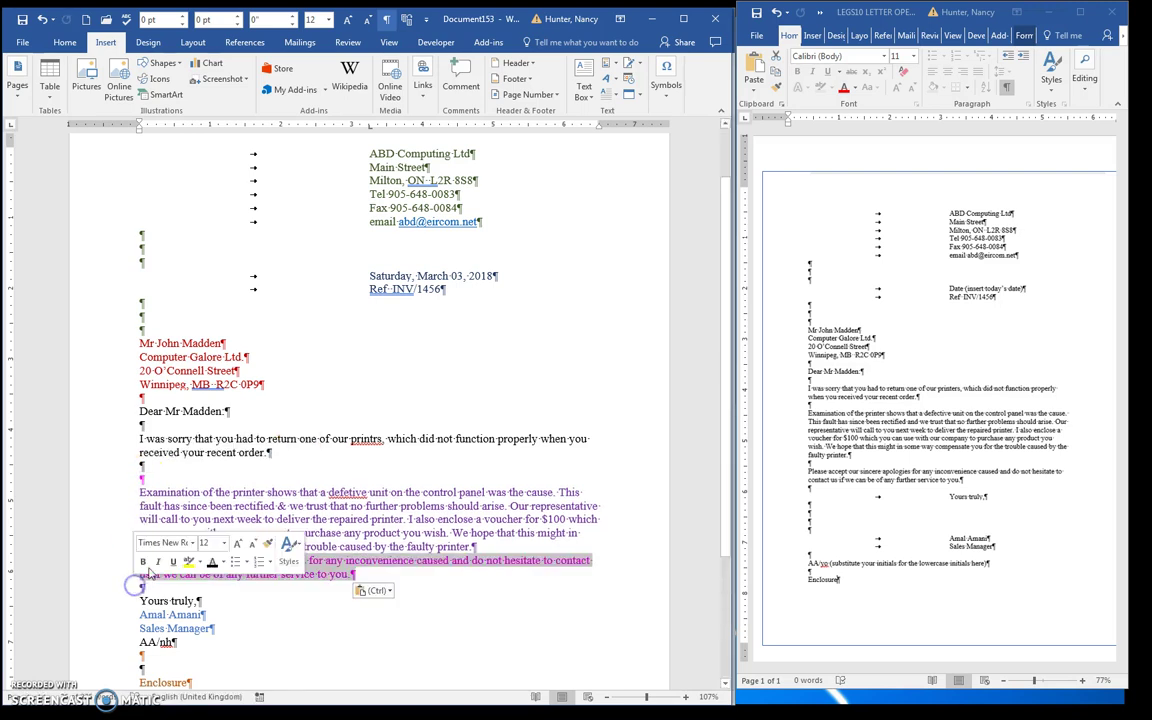
{"action": "left_click", "coordinate": [195, 497]}
{"action": "key", "text": "BackSpace"}
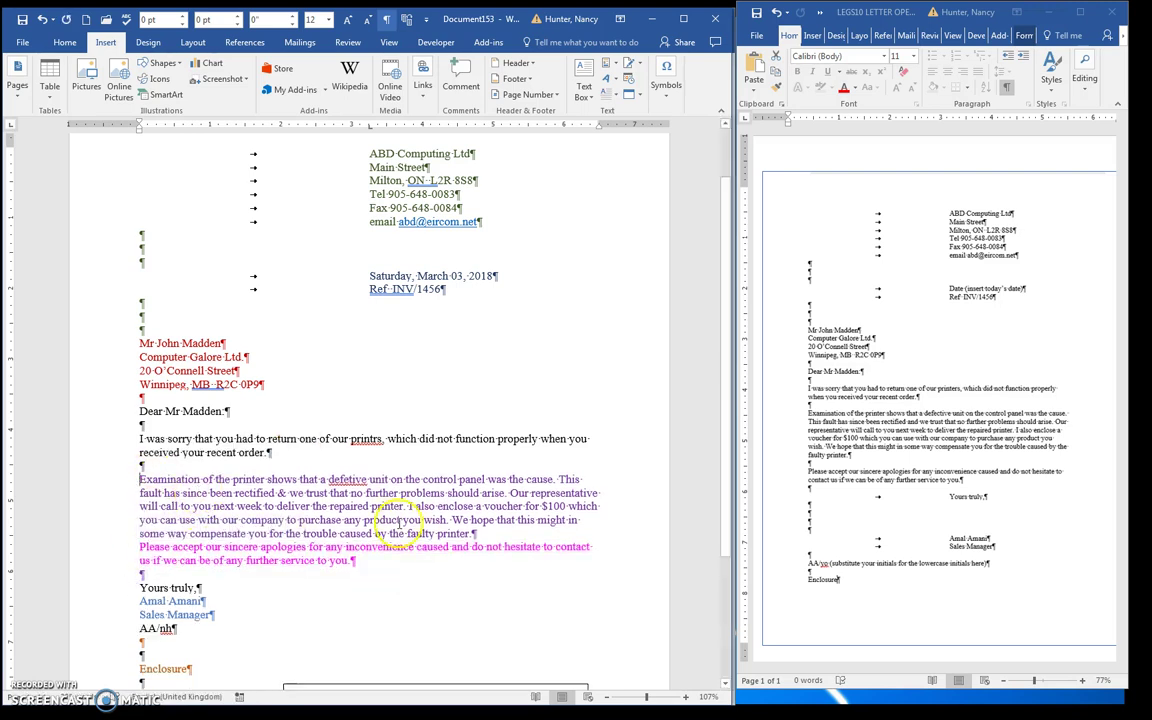
{"action": "key", "text": "Return"}
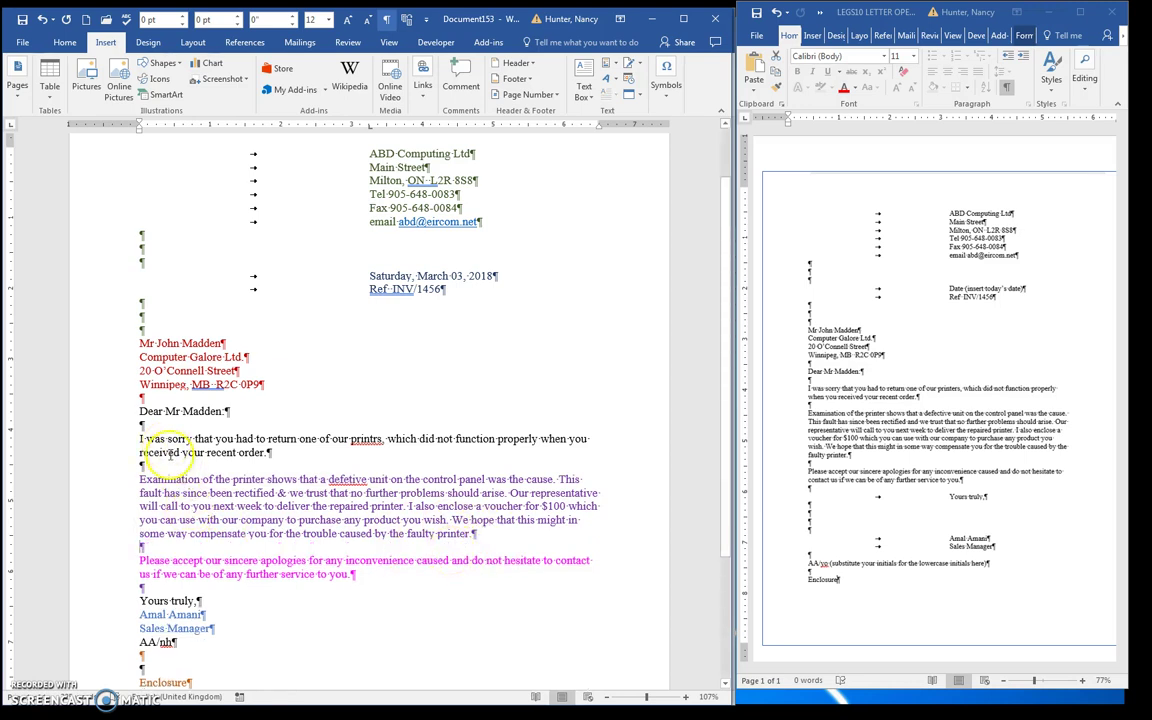
{"action": "scroll", "coordinate": [175, 470], "scroll_direction": "down", "scroll_amount": 2}
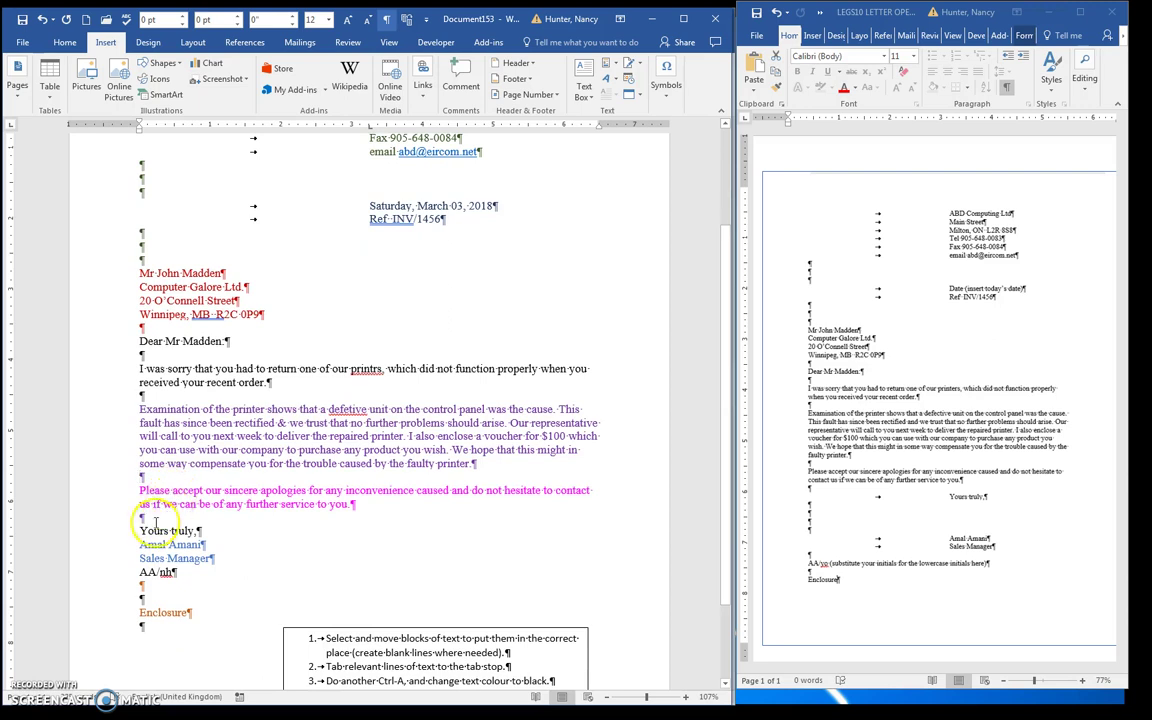
Step: Insert four blank lines after the "Yours truly," closing to leave room for the signature
{"action": "scroll", "coordinate": [140, 480], "scroll_direction": "down", "scroll_amount": 2}
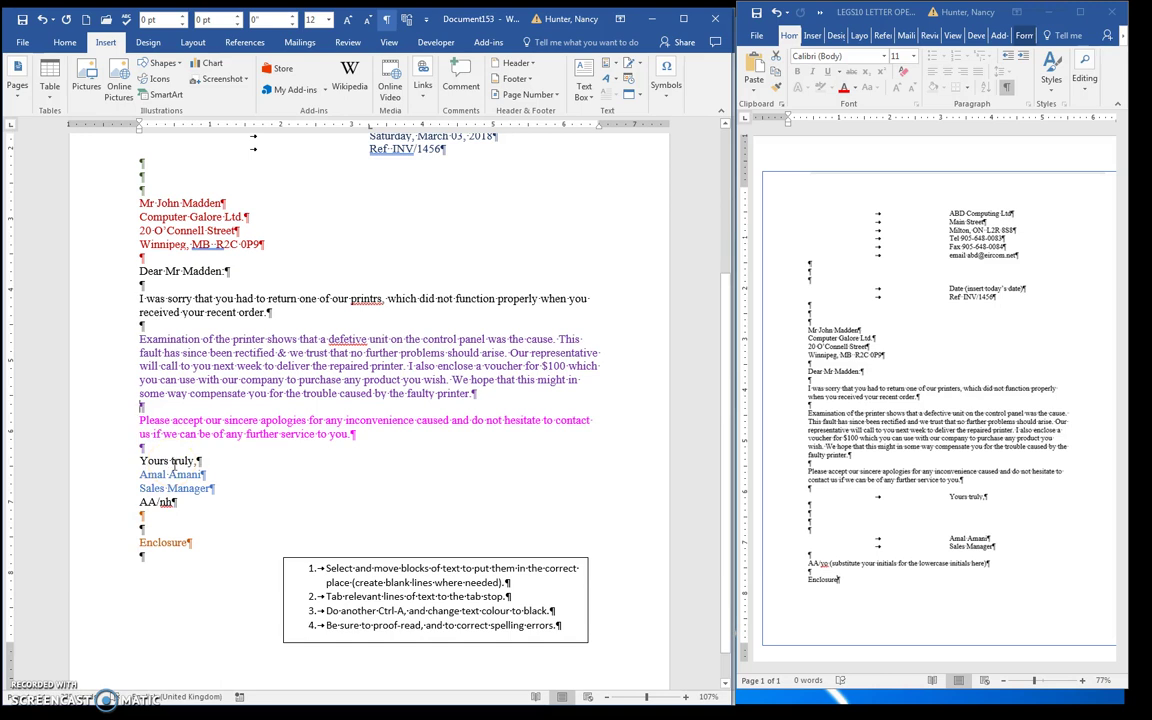
{"action": "left_click", "coordinate": [205, 460]}
{"action": "key", "text": "Return"}
{"action": "key", "text": "Return"}
{"action": "key", "text": "Return"}
{"action": "key", "text": "Return"}
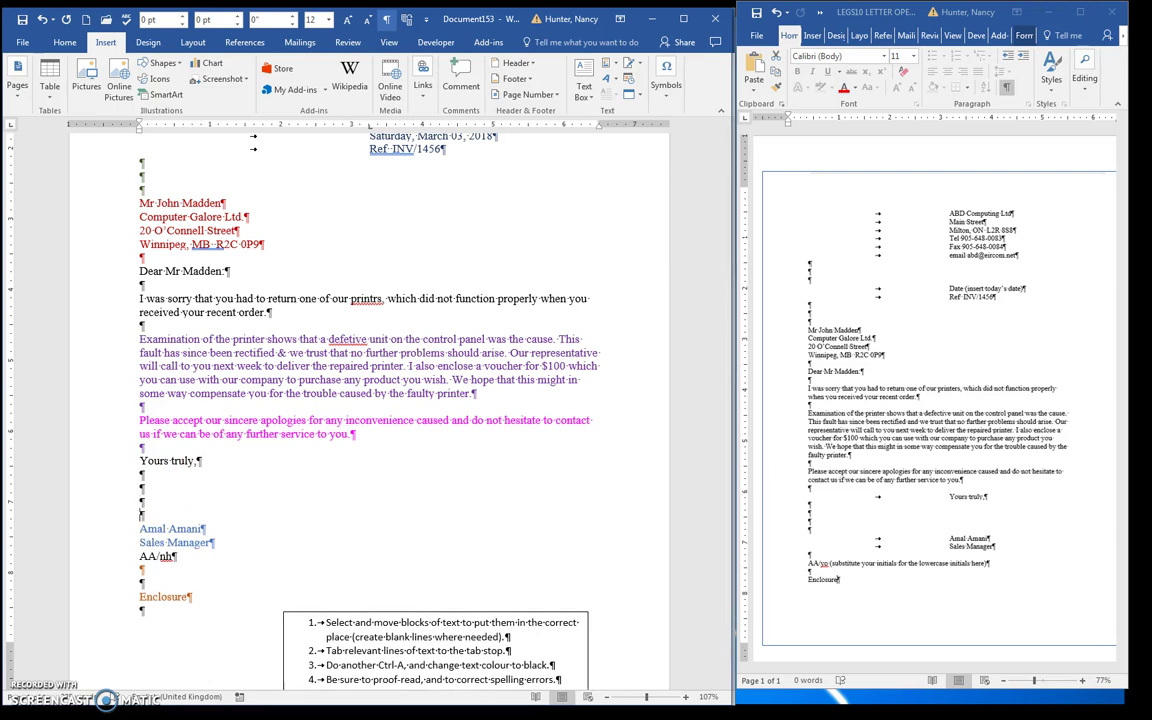
Step: Insert a blank line between the "Sales Manager" title and the reference initials
{"action": "scroll", "coordinate": [185, 416], "scroll_direction": "down", "scroll_amount": 1}
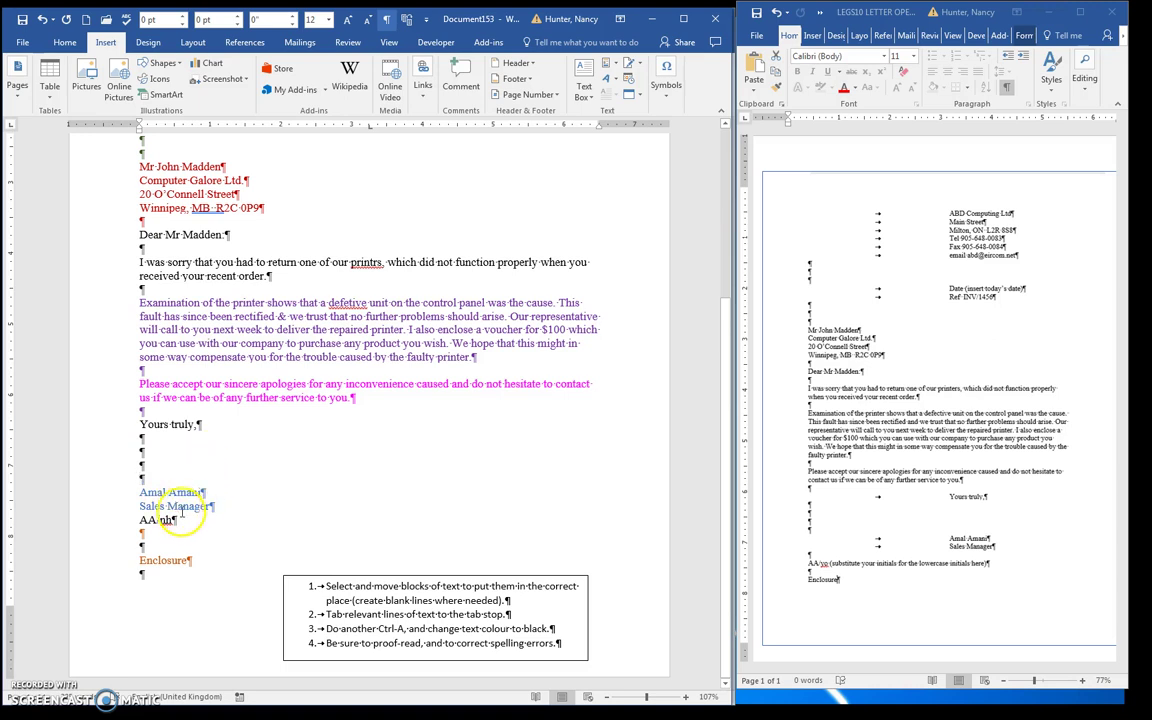
{"action": "left_click", "coordinate": [217, 509]}
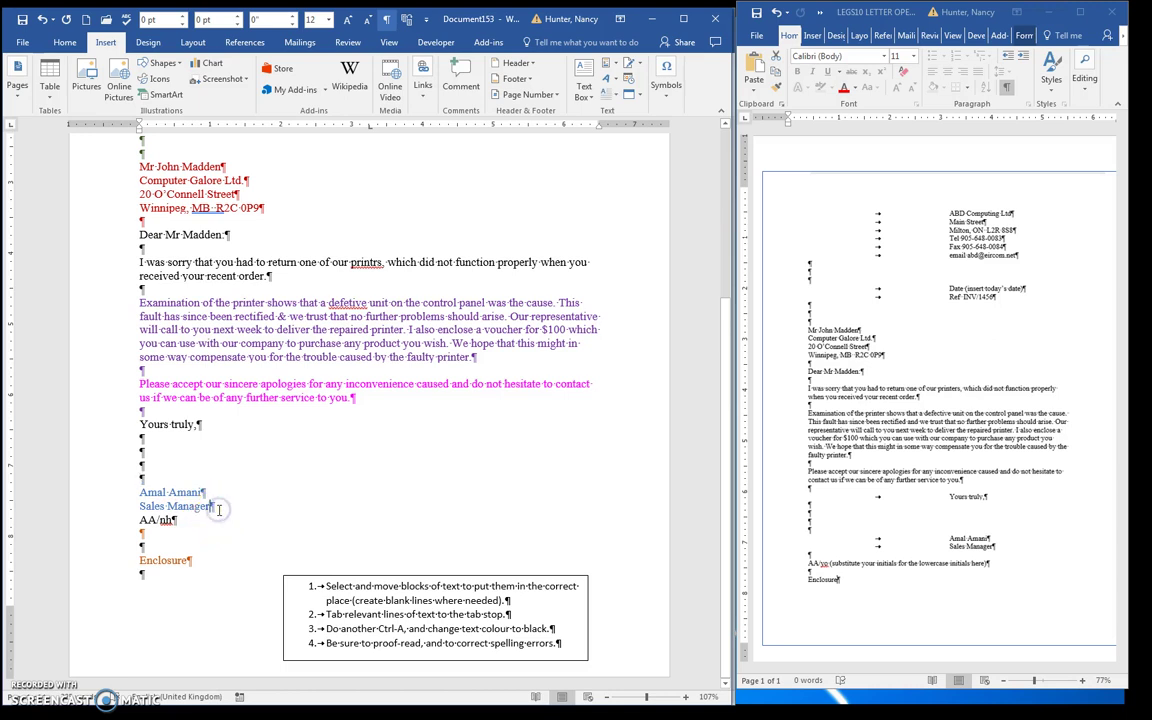
{"action": "key", "text": "Return"}
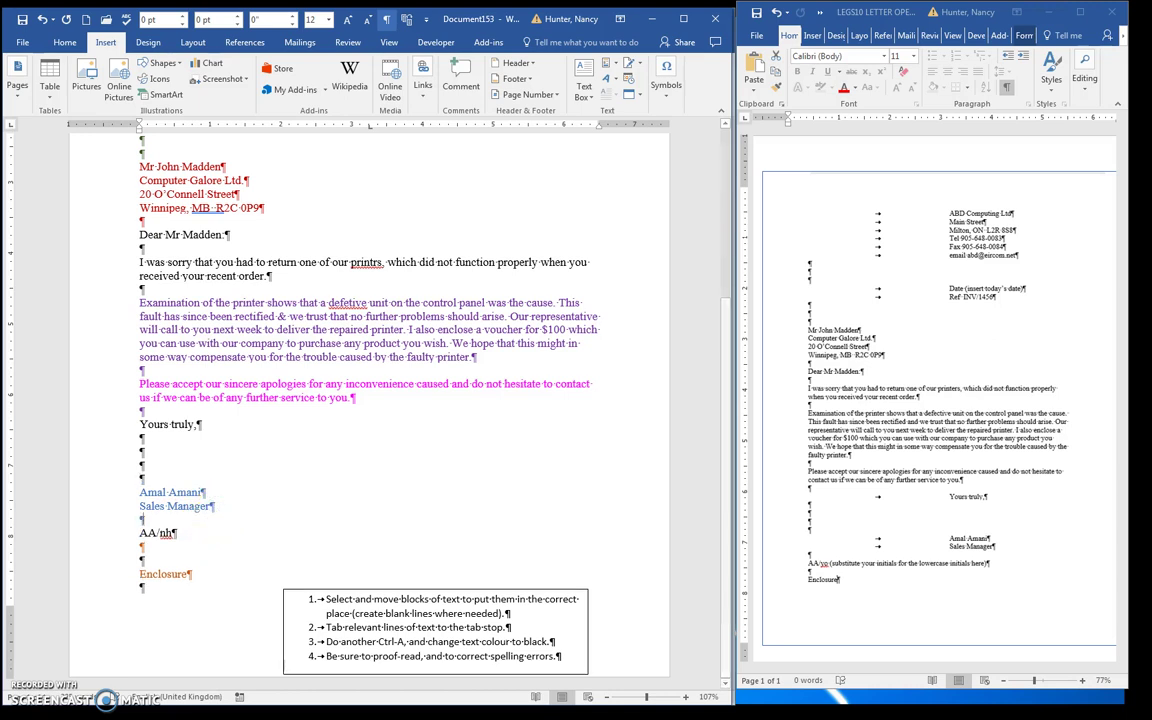
Step: Remove the extra blank line above "Enclosure" and the empty paragraph below it
{"action": "double_click", "coordinate": [161, 533]}
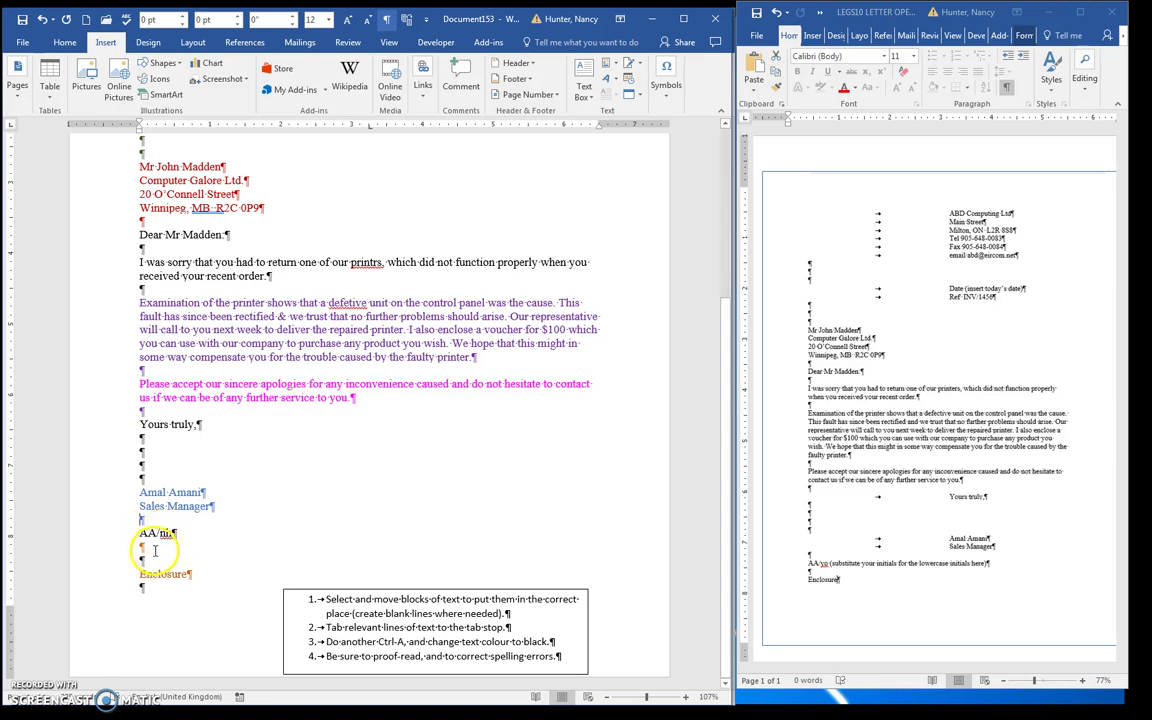
{"action": "left_click", "coordinate": [180, 561]}
{"action": "key", "text": "BackSpace"}
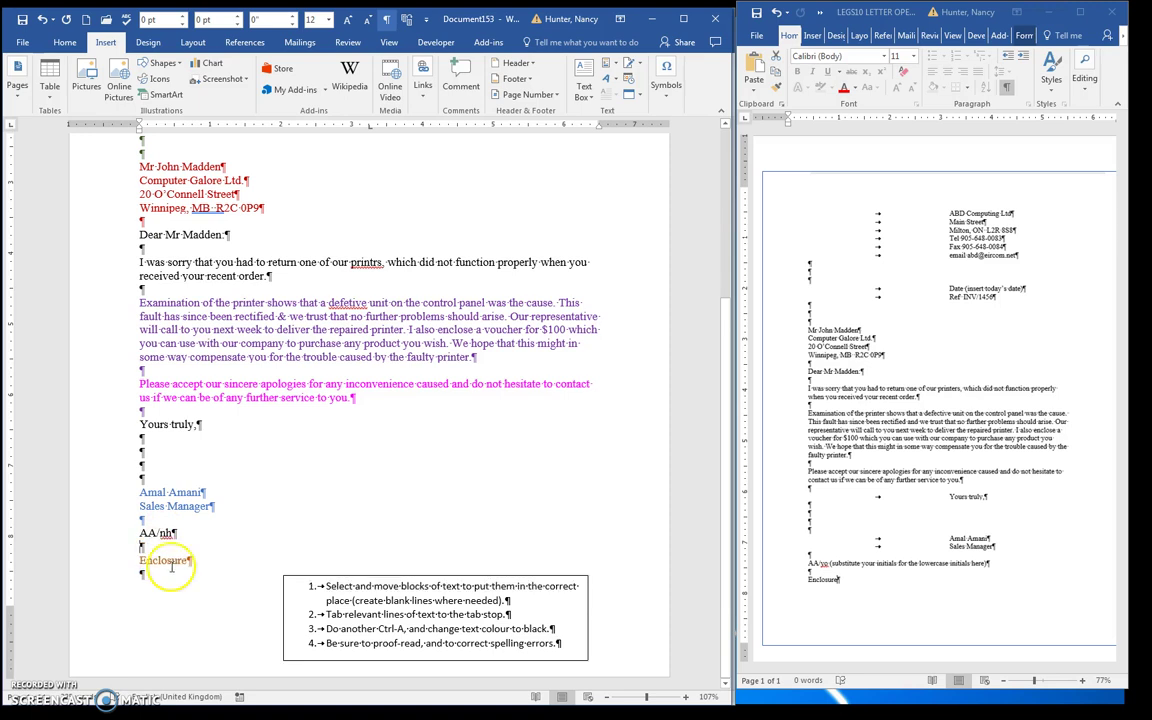
{"action": "left_click", "coordinate": [158, 577]}
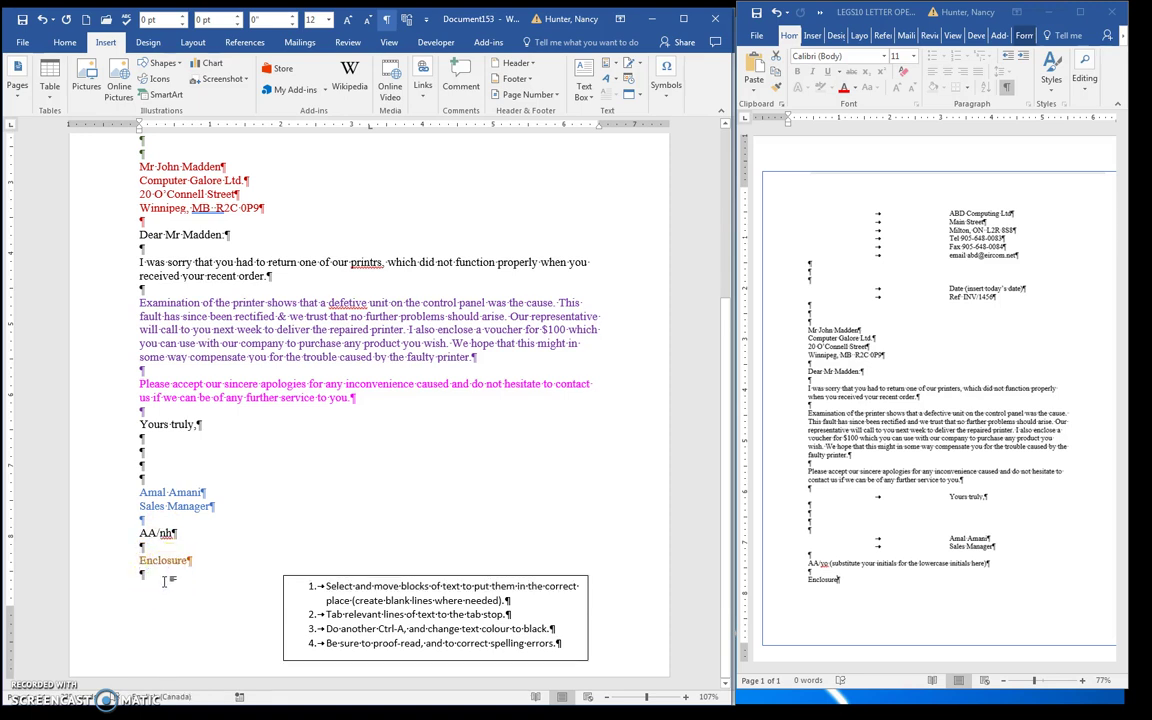
{"action": "key", "text": "BackSpace"}
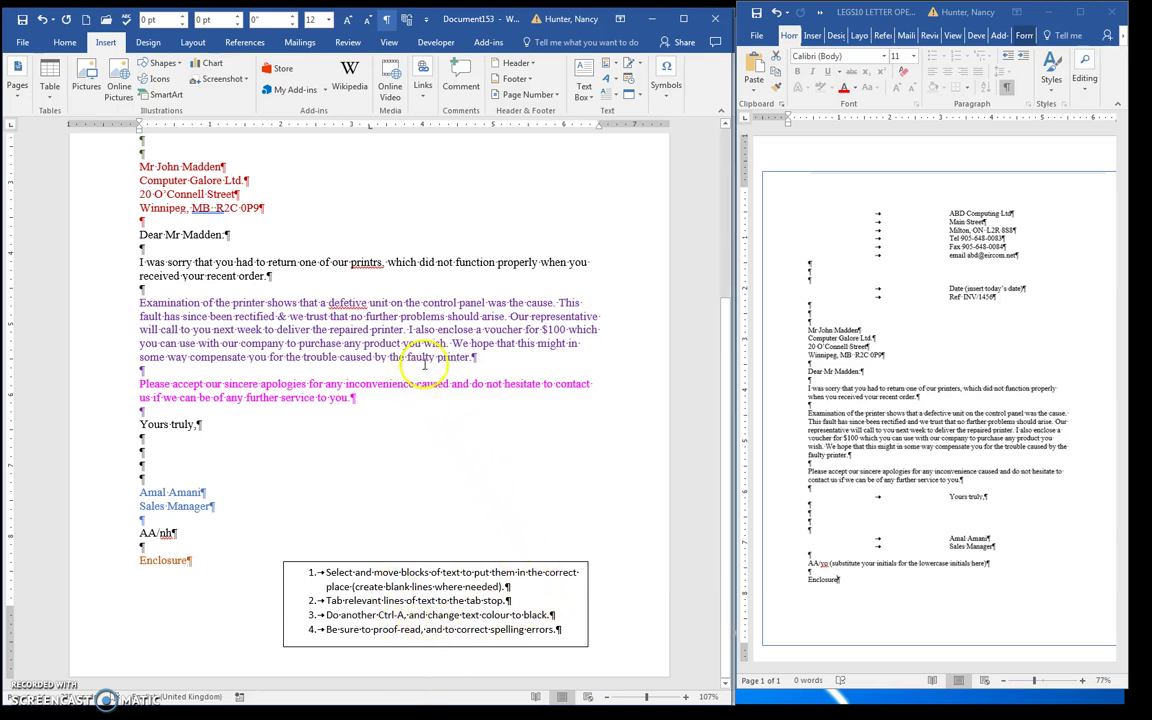
Step: Correct the misspelled words in the first two body paragraphs to "printers" and "defective"
{"action": "left_click", "coordinate": [686, 20]}
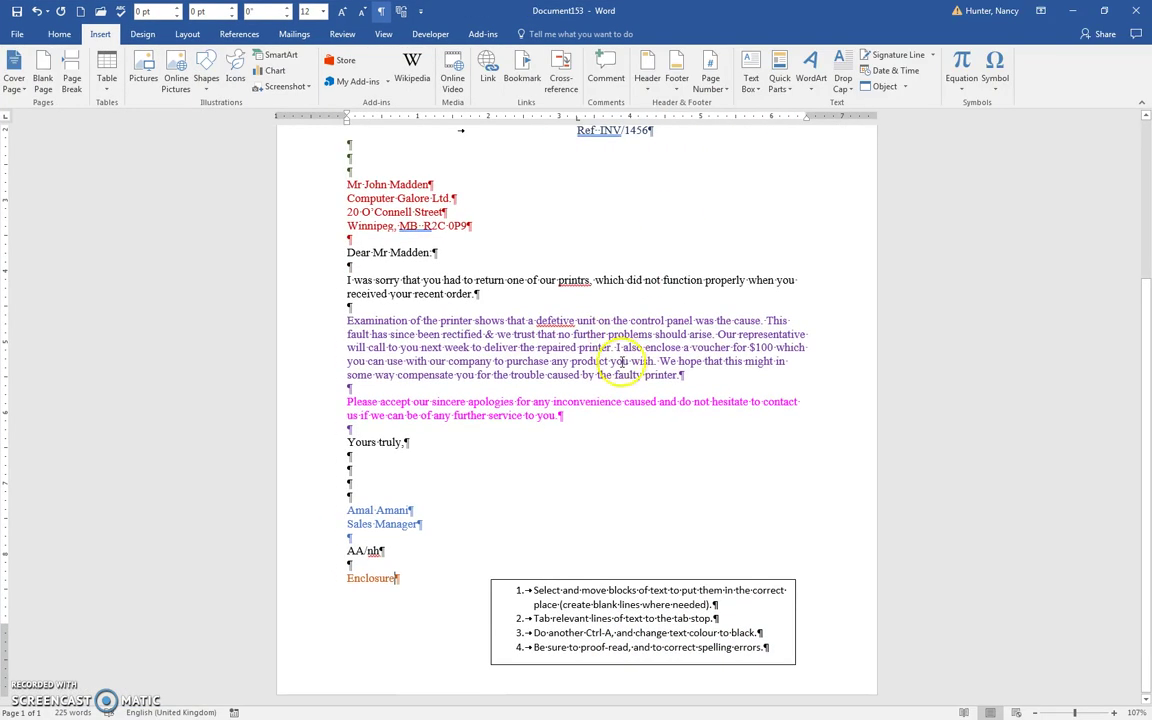
{"action": "scroll", "coordinate": [620, 285], "scroll_direction": "up", "scroll_amount": 3}
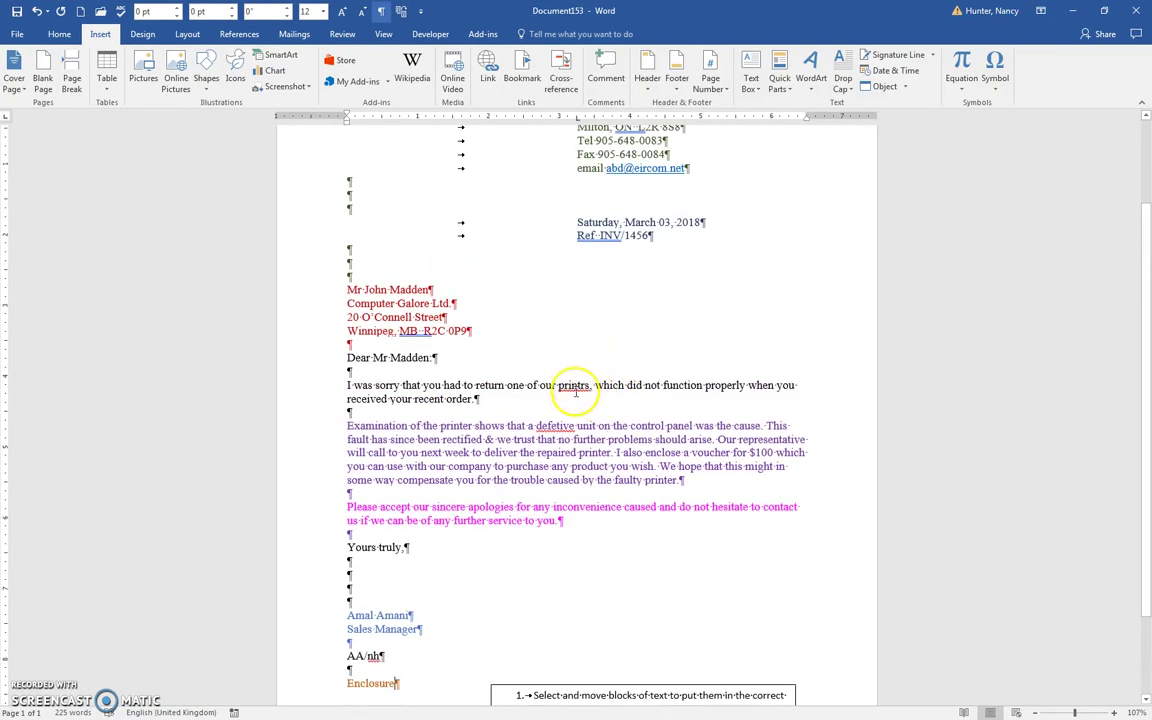
{"action": "scroll", "coordinate": [578, 397], "scroll_direction": "up", "scroll_amount": 1}
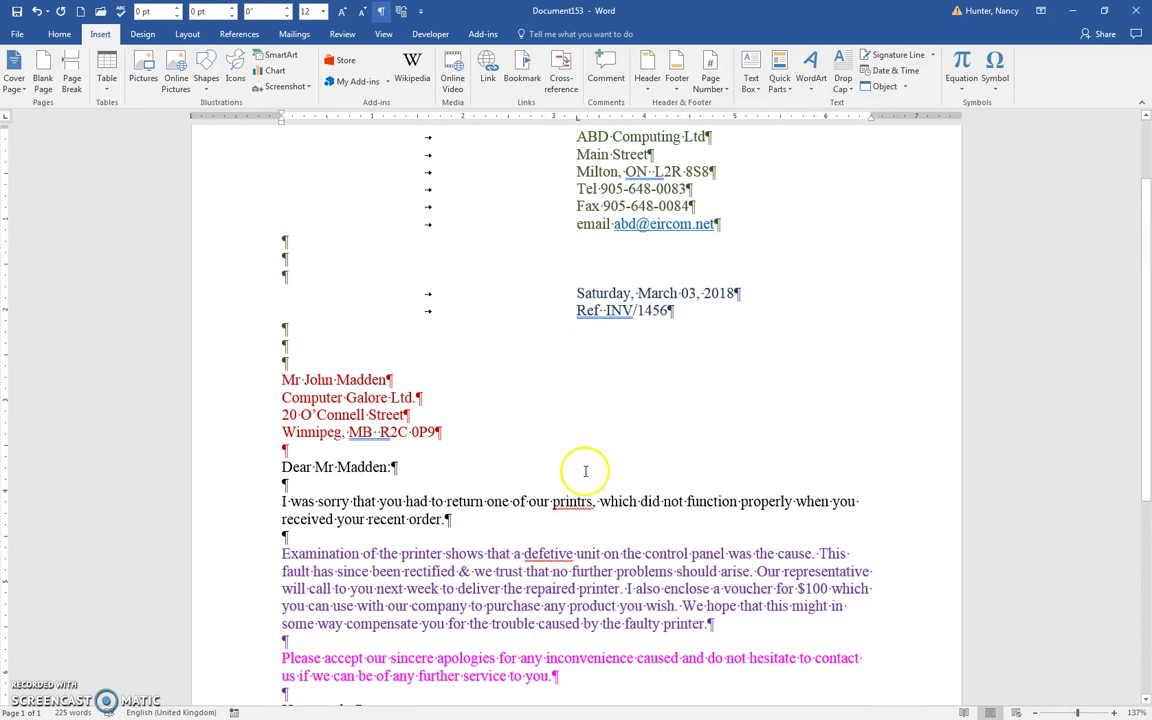
{"action": "scroll", "coordinate": [586, 470], "scroll_direction": "up", "scroll_amount": 3}
{"action": "scroll", "coordinate": [584, 484], "scroll_direction": "down", "scroll_amount": 4}
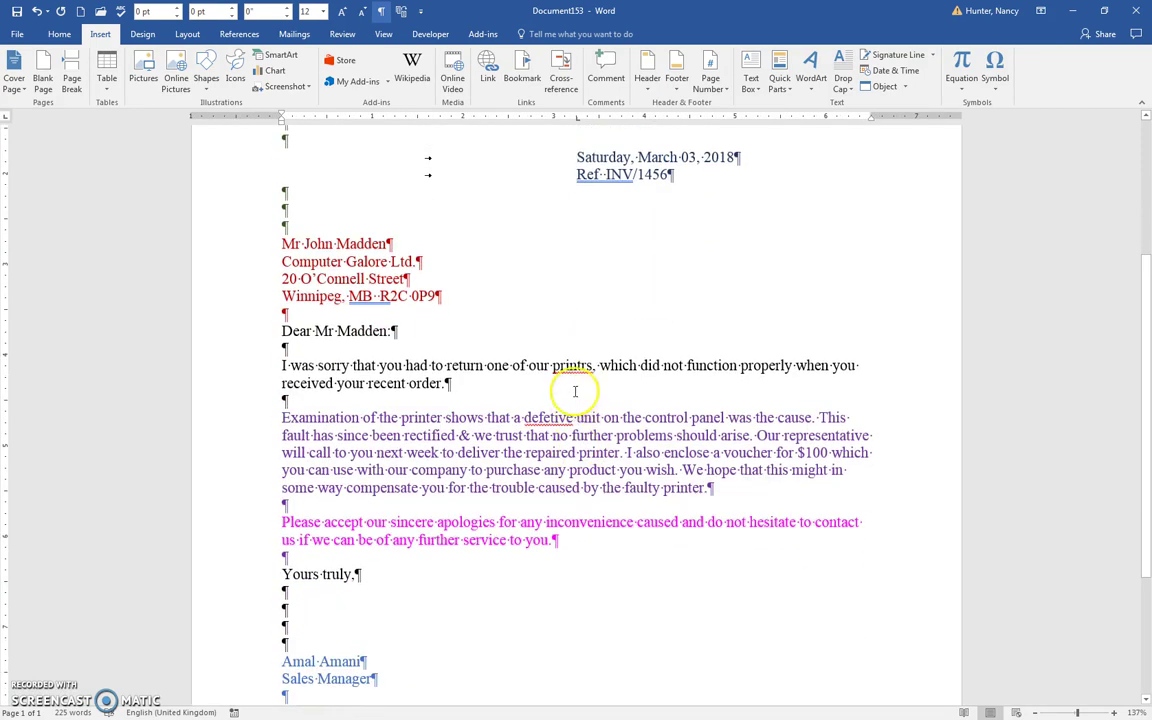
{"action": "right_click", "coordinate": [571, 365]}
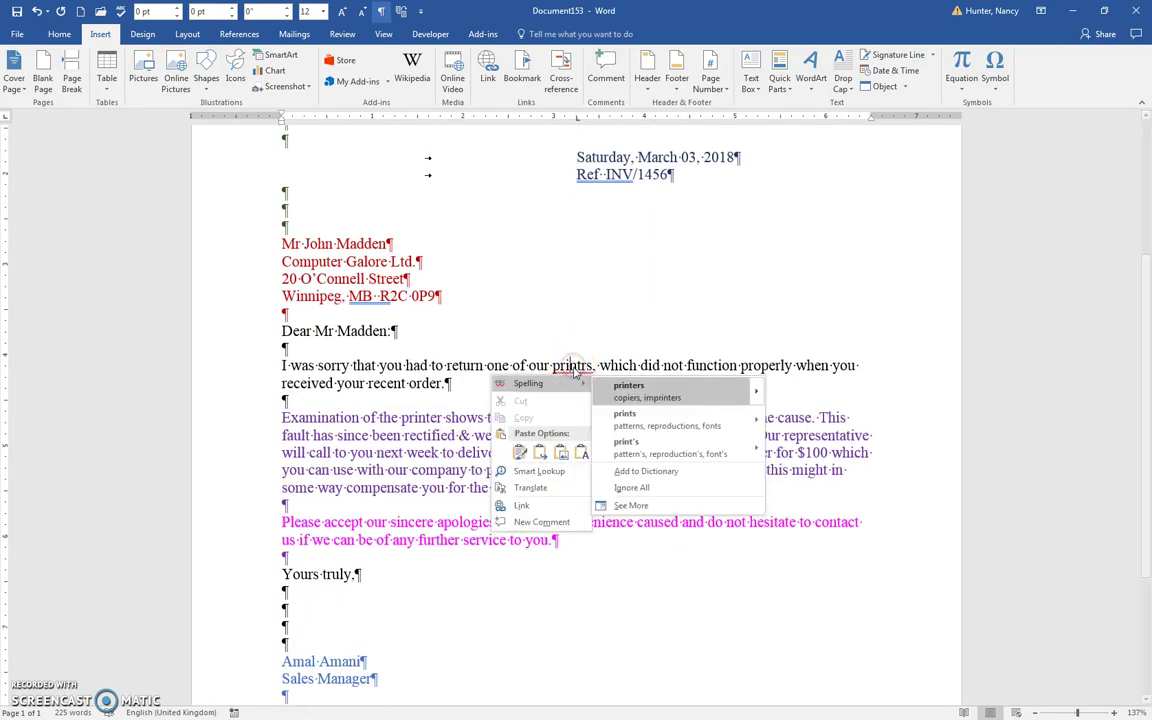
{"action": "left_click", "coordinate": [624, 387]}
{"action": "right_click", "coordinate": [558, 420]}
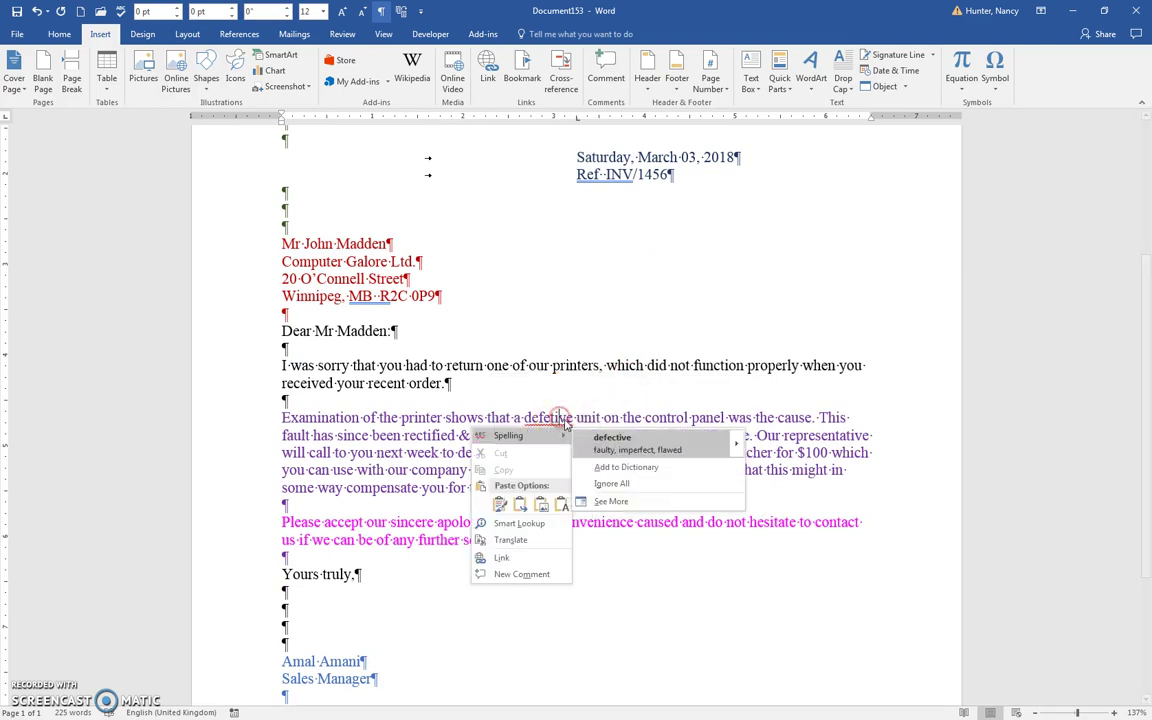
{"action": "left_click", "coordinate": [608, 439]}
Step: Delete the instruction text box below the letter
{"action": "scroll", "coordinate": [525, 445], "scroll_direction": "down", "scroll_amount": 3}
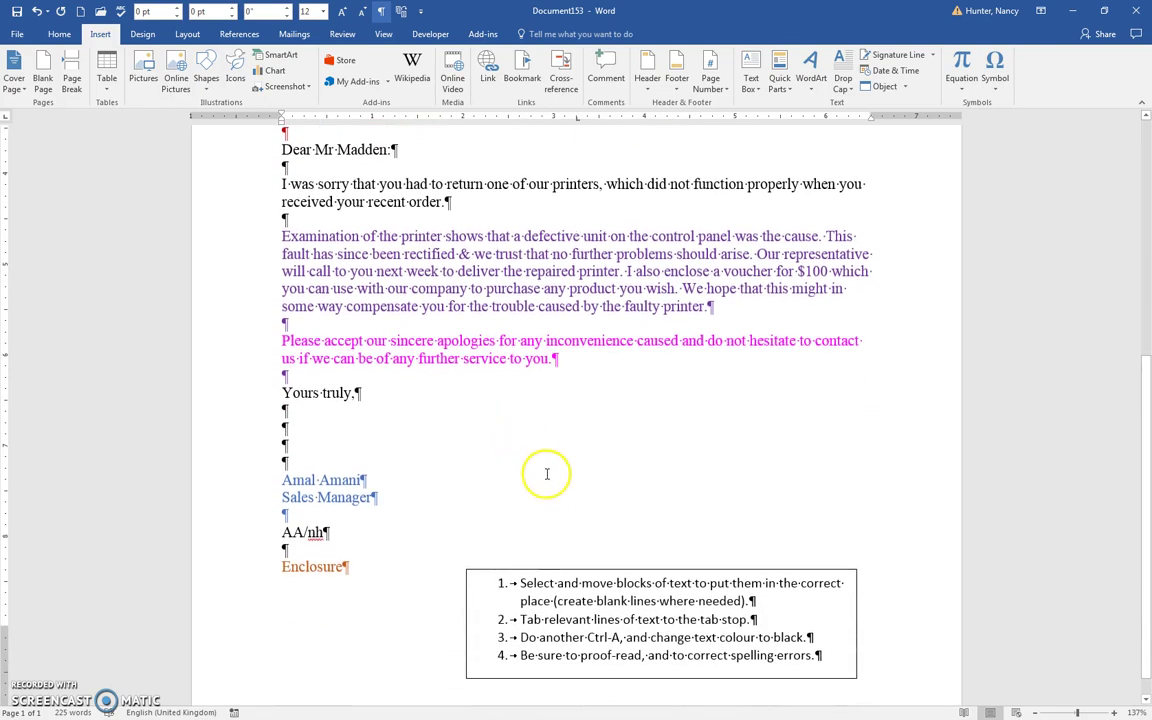
{"action": "left_click", "coordinate": [629, 572]}
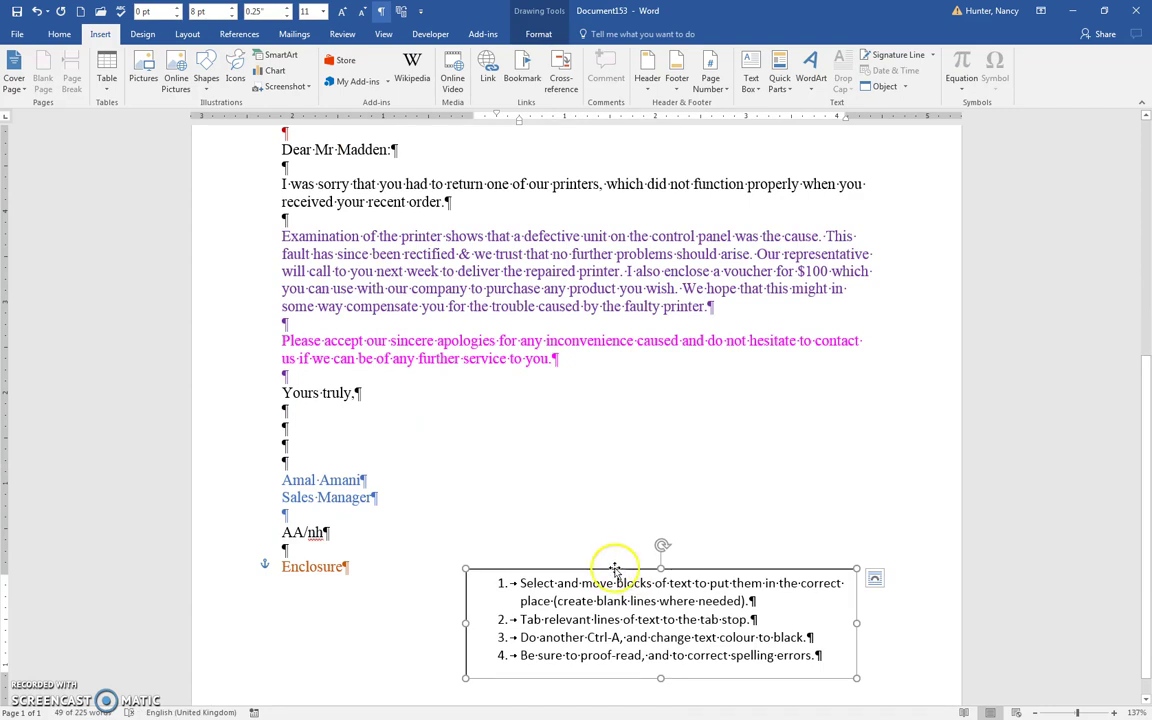
{"action": "key", "text": "Delete"}
Step: Change the text colour of the entire letter to black and clear the selection
{"action": "scroll", "coordinate": [520, 521], "scroll_direction": "up", "scroll_amount": 3}
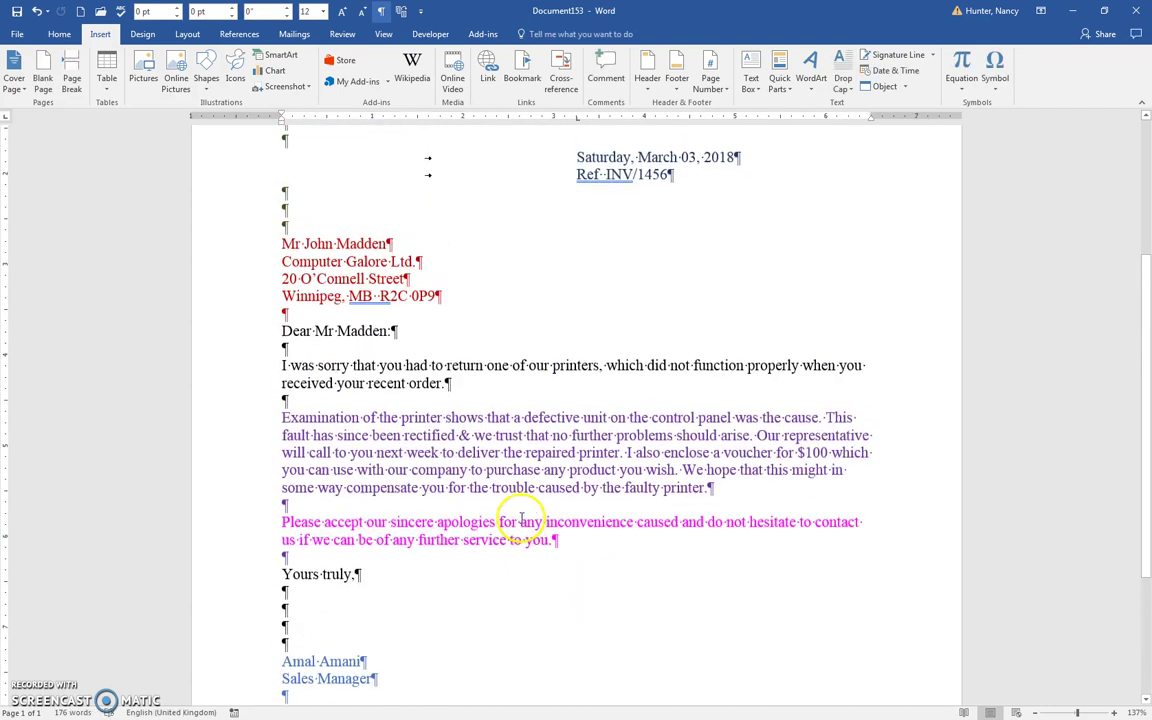
{"action": "key", "text": "ctrl+a"}
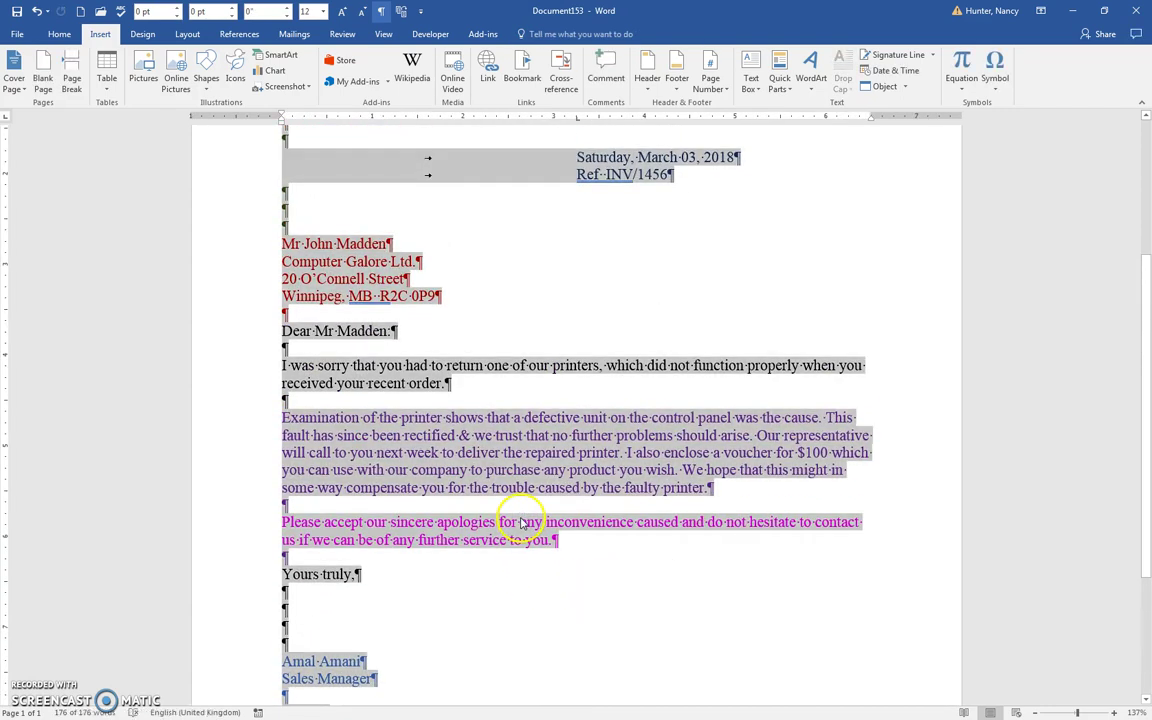
{"action": "left_click", "coordinate": [57, 35]}
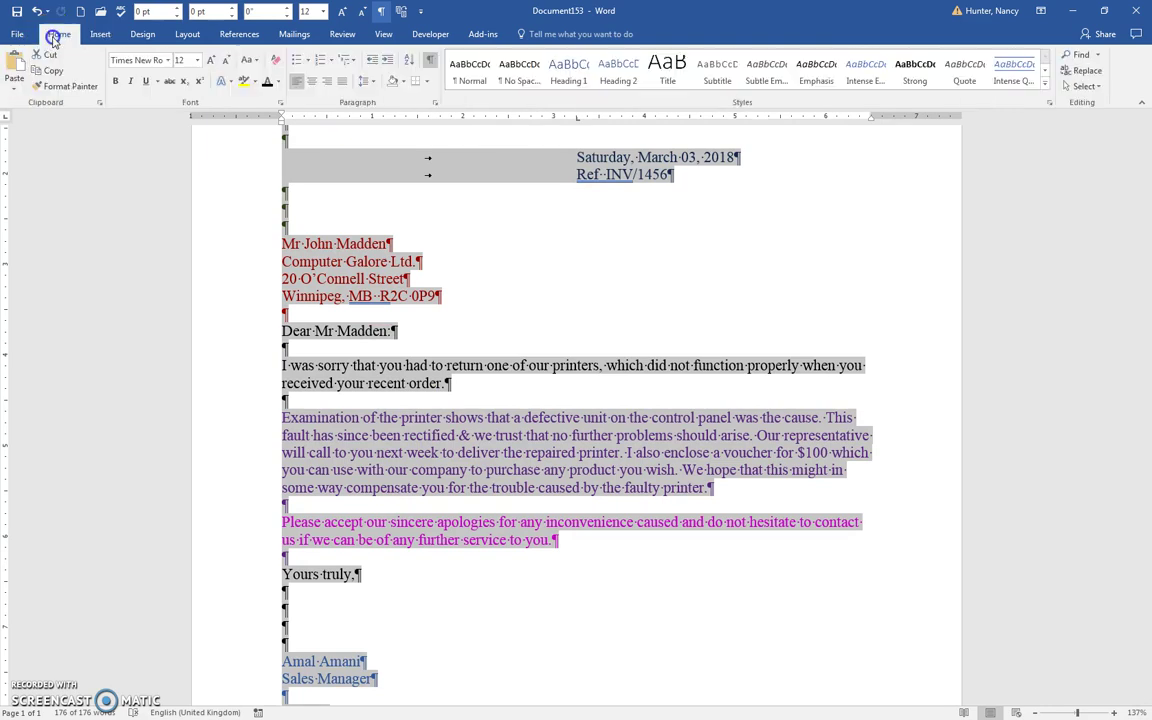
{"action": "left_click", "coordinate": [278, 84]}
{"action": "left_click", "coordinate": [293, 114]}
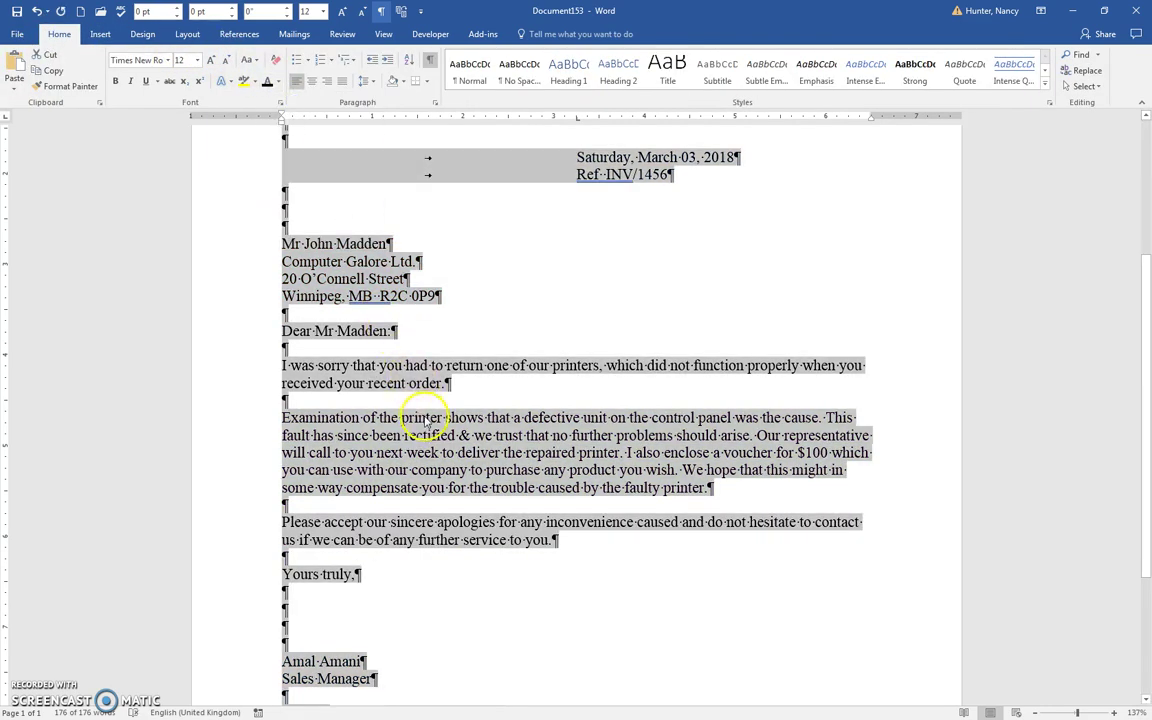
{"action": "scroll", "coordinate": [425, 420], "scroll_direction": "down", "scroll_amount": 6, "text": "ctrl"}
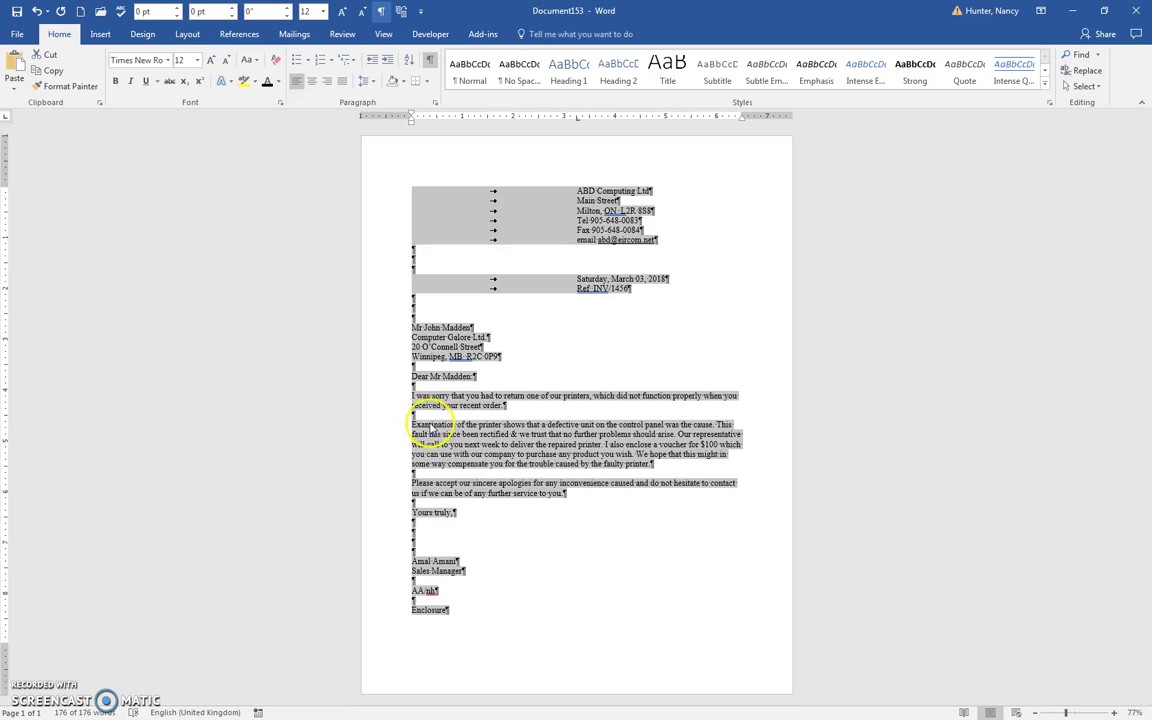
{"action": "left_click", "coordinate": [425, 423]}
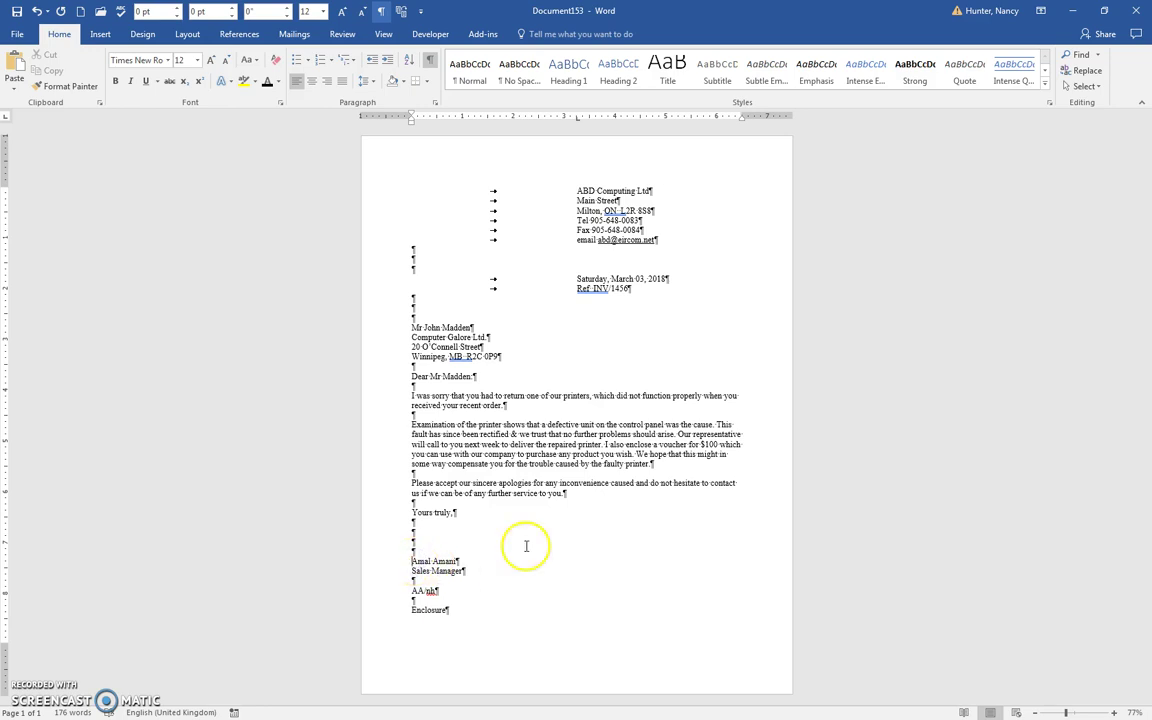
Step: With the finished sample in view alongside, indent the "Yours truly," line, the sender's name and the "Sales Manager" line to the 3.25" tab stop
{"action": "left_click", "coordinate": [1107, 10]}
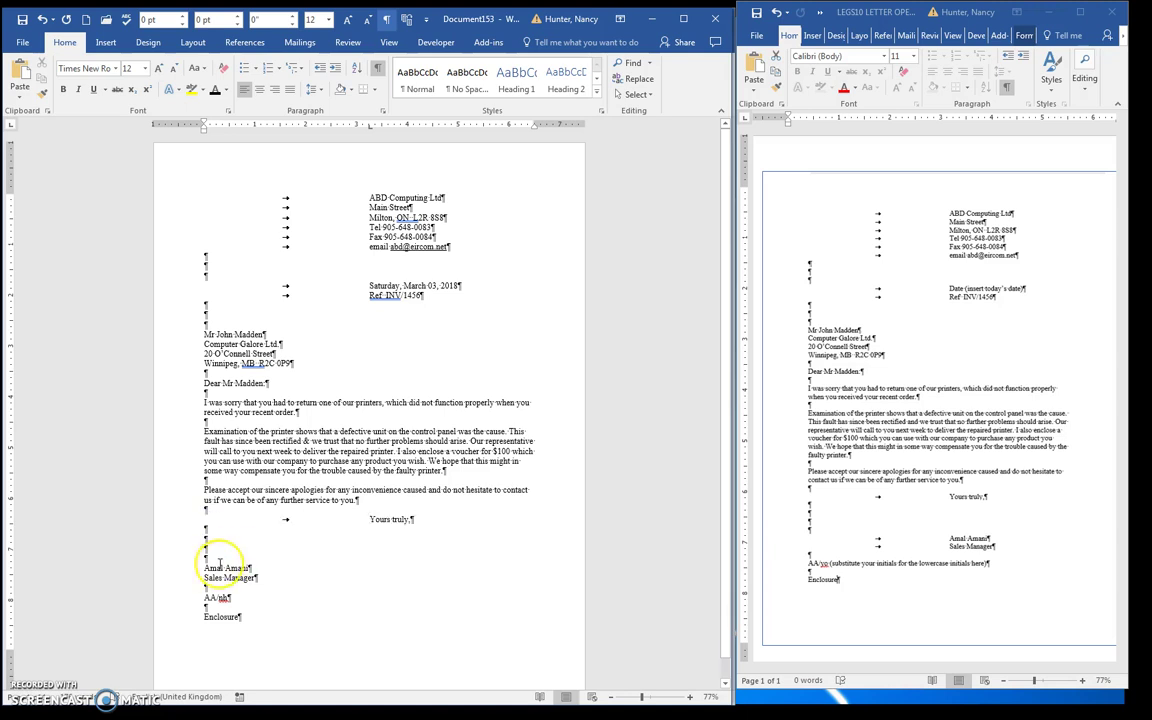
{"action": "left_click", "coordinate": [204, 568]}
{"action": "key", "text": "Tab"}
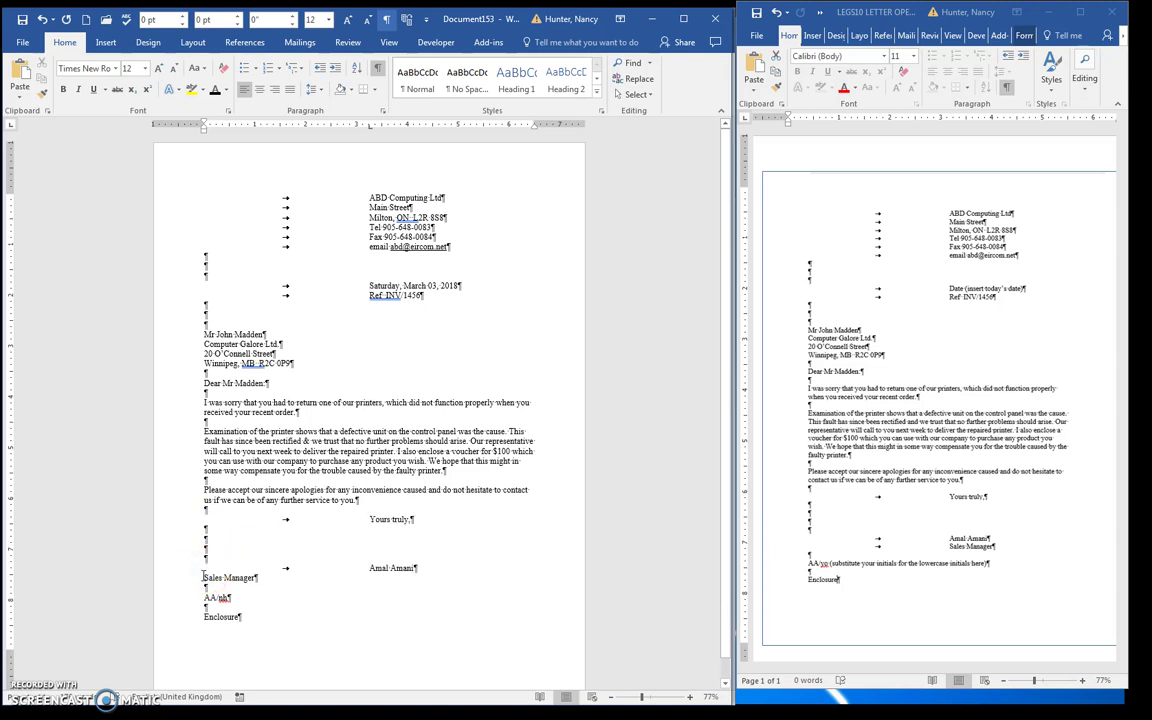
{"action": "key", "text": "Tab"}
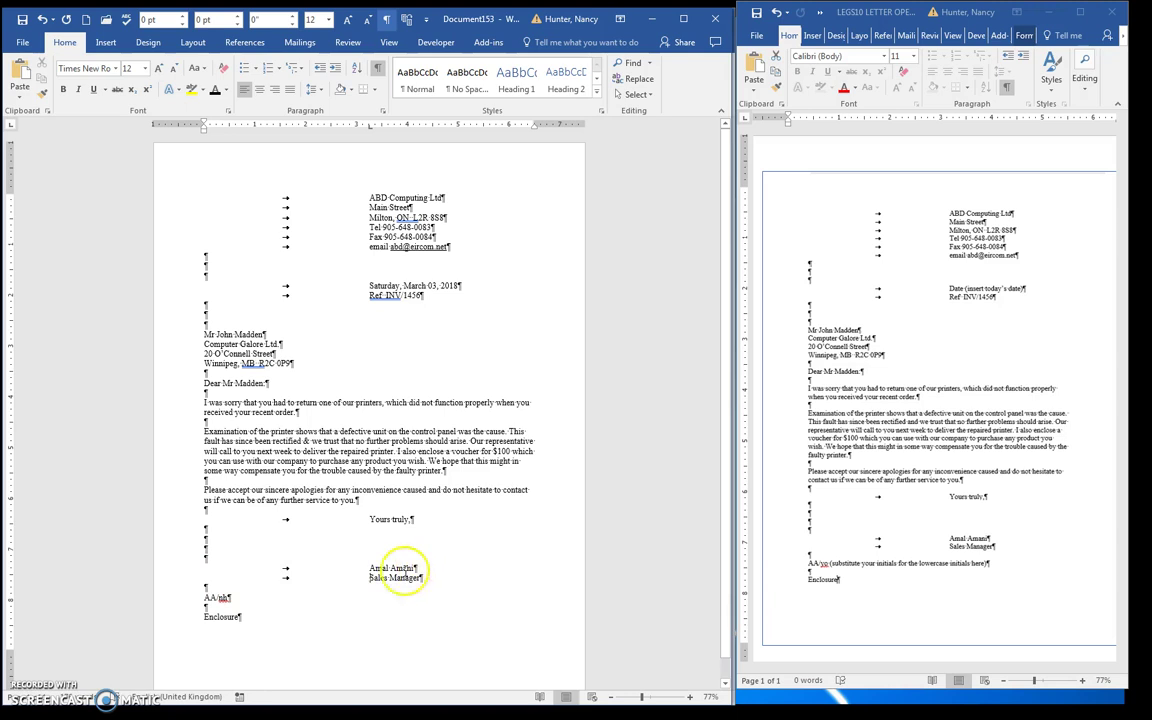